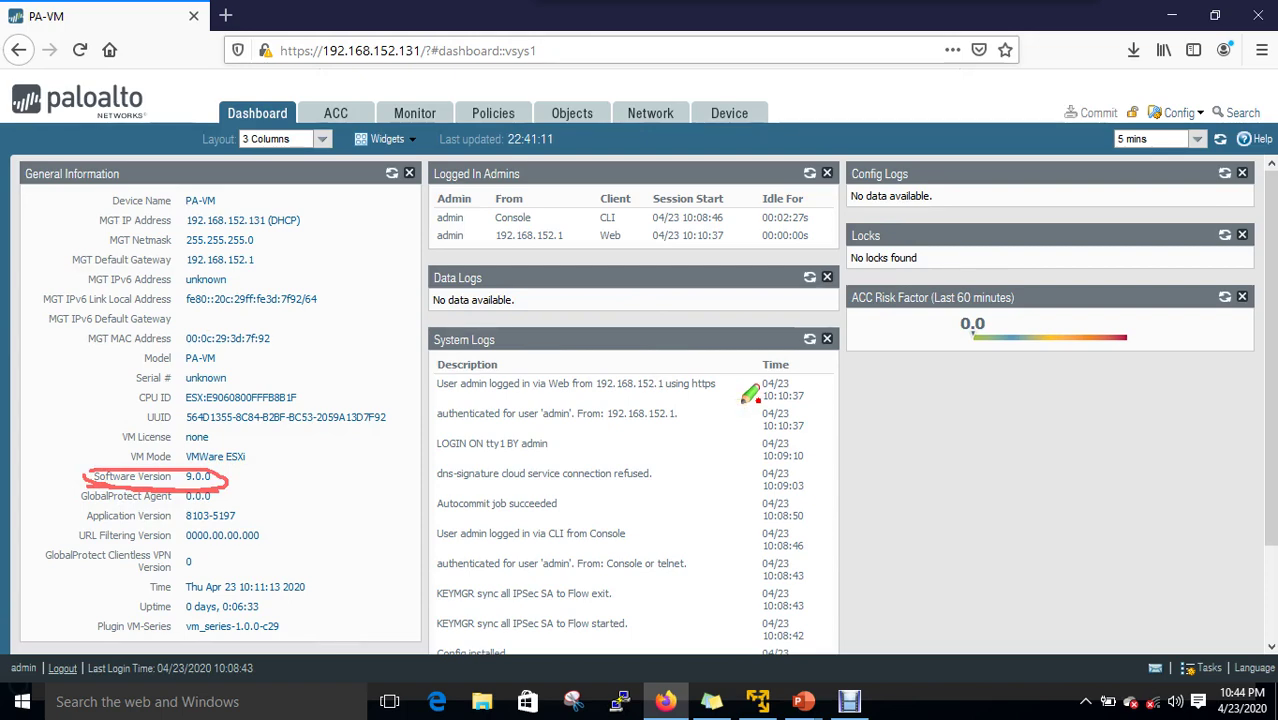
Clear the red annotation around the software version and return the marker to select mode
mouse_move(1015, 35)
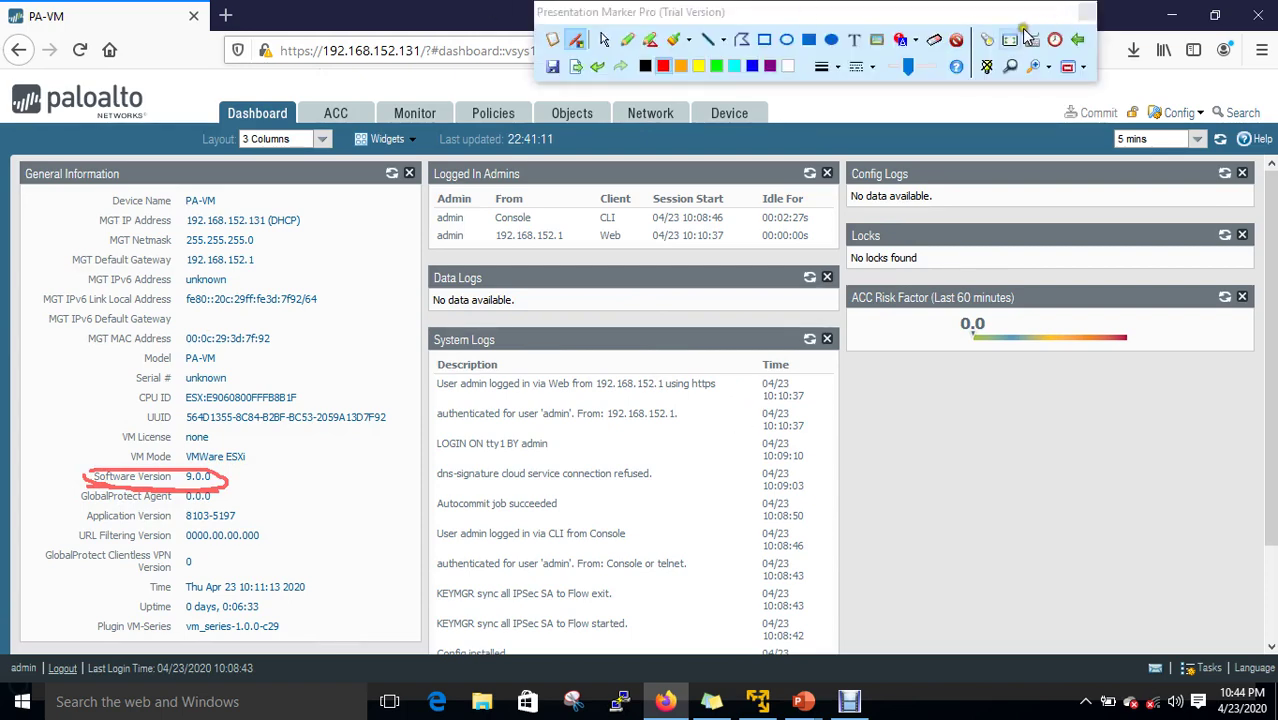
left_click(956, 41)
mouse_move(605, 5)
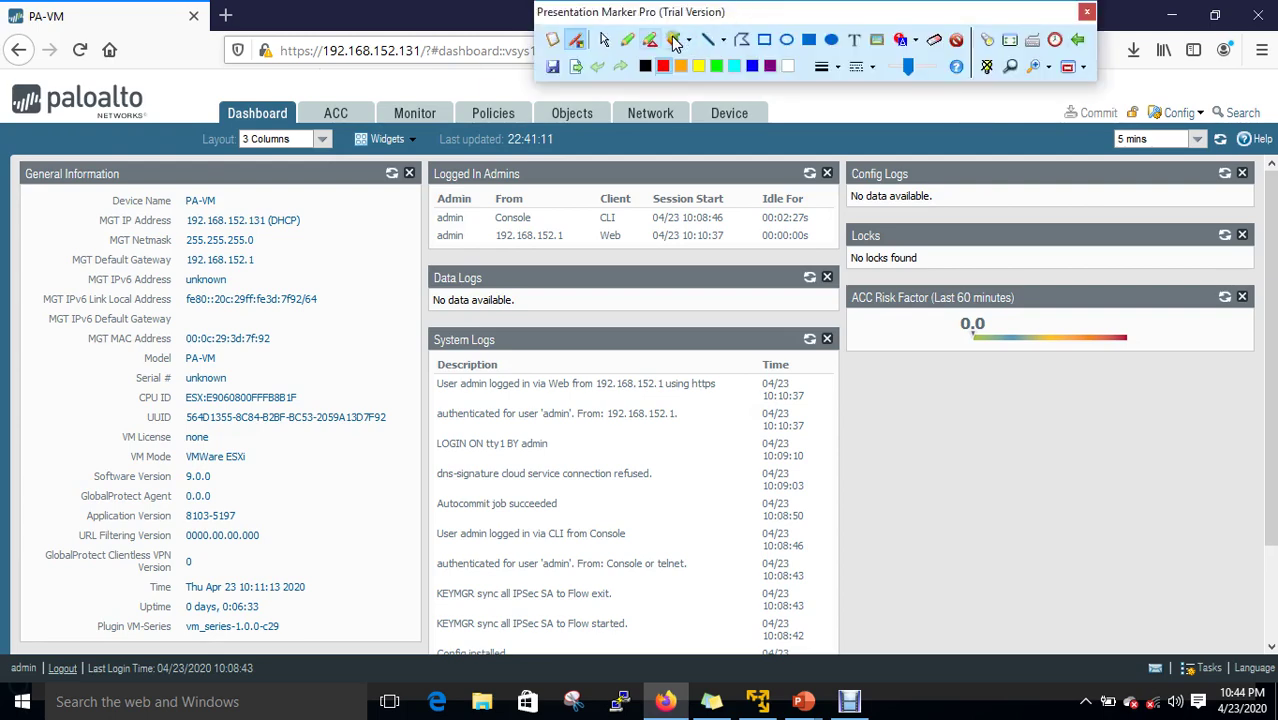
left_click(604, 40)
Open the list of address objects on the firewall
left_click(566, 116)
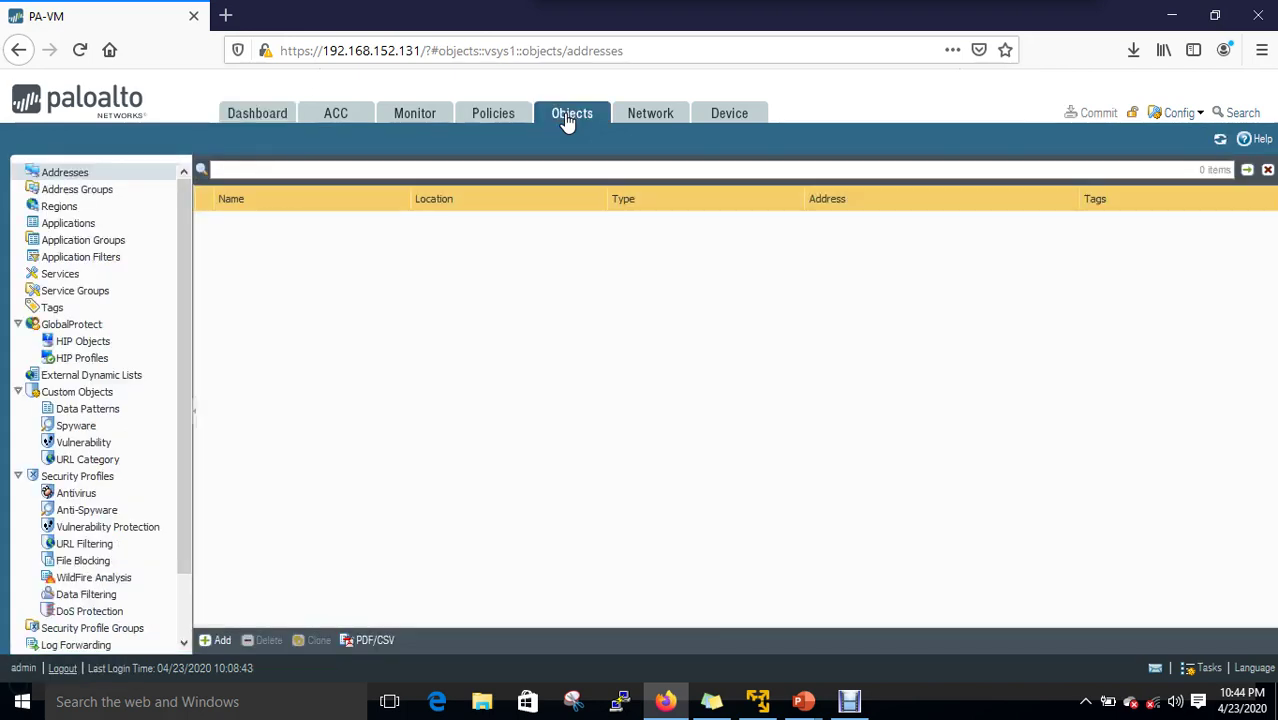
left_click(65, 175)
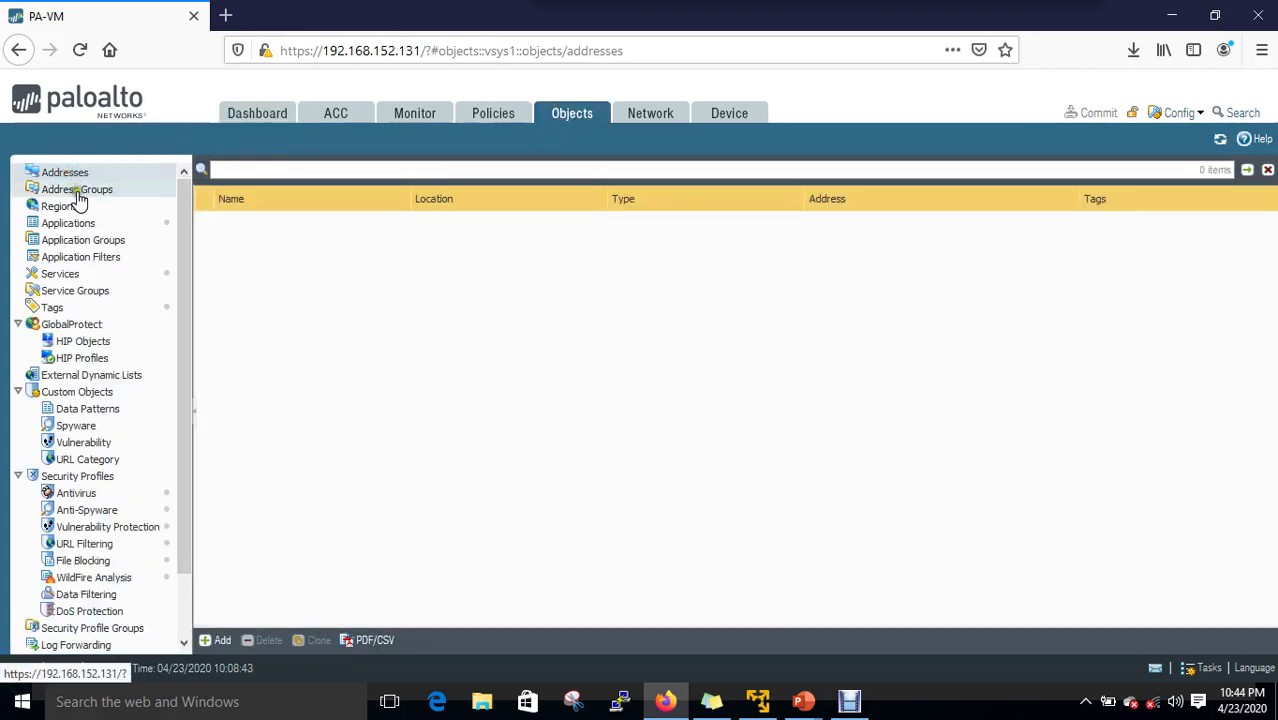
left_click(78, 192)
left_click(80, 175)
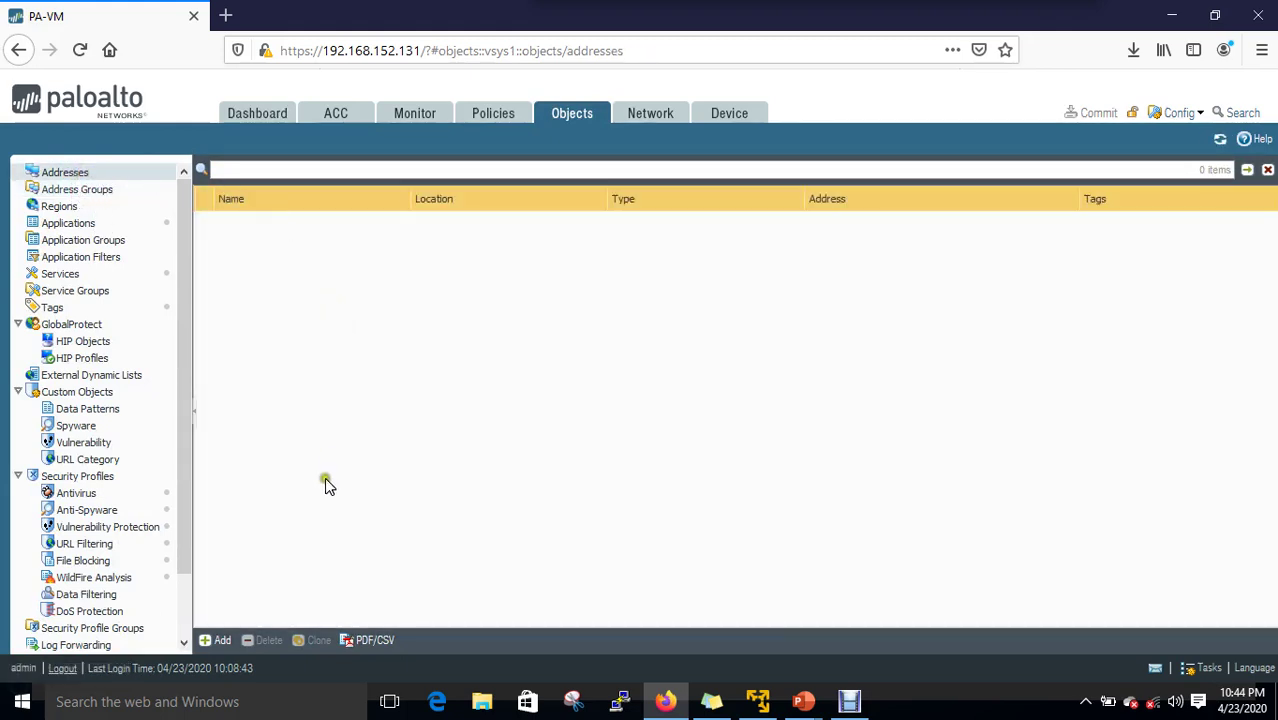
Underline Add, Delete and Clone and circle PDF/CSV in red, clearing the marks when done
mouse_move(620, 3)
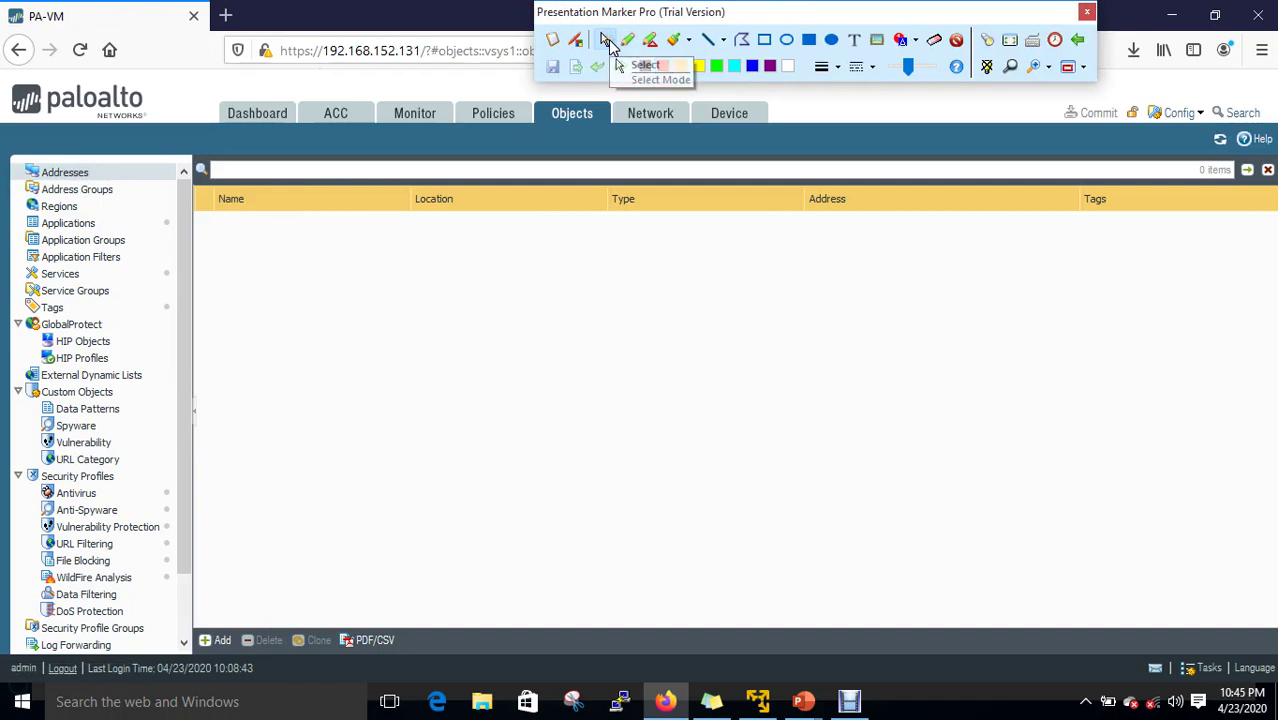
left_click(628, 42)
mouse_move(242, 660)
left_mouse_down()
mouse_move(400, 650)
mouse_move(411, 622)
mouse_move(340, 652)
mouse_move(360, 660)
left_mouse_up()
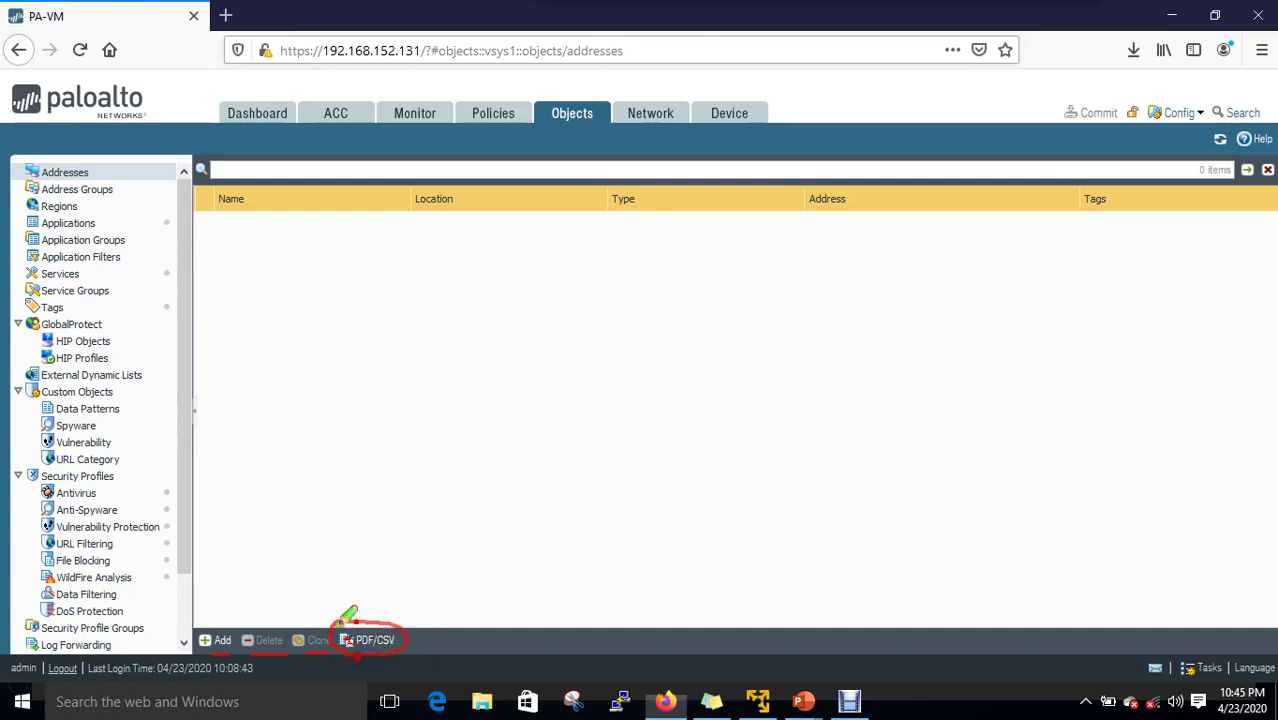
mouse_move(703, 8)
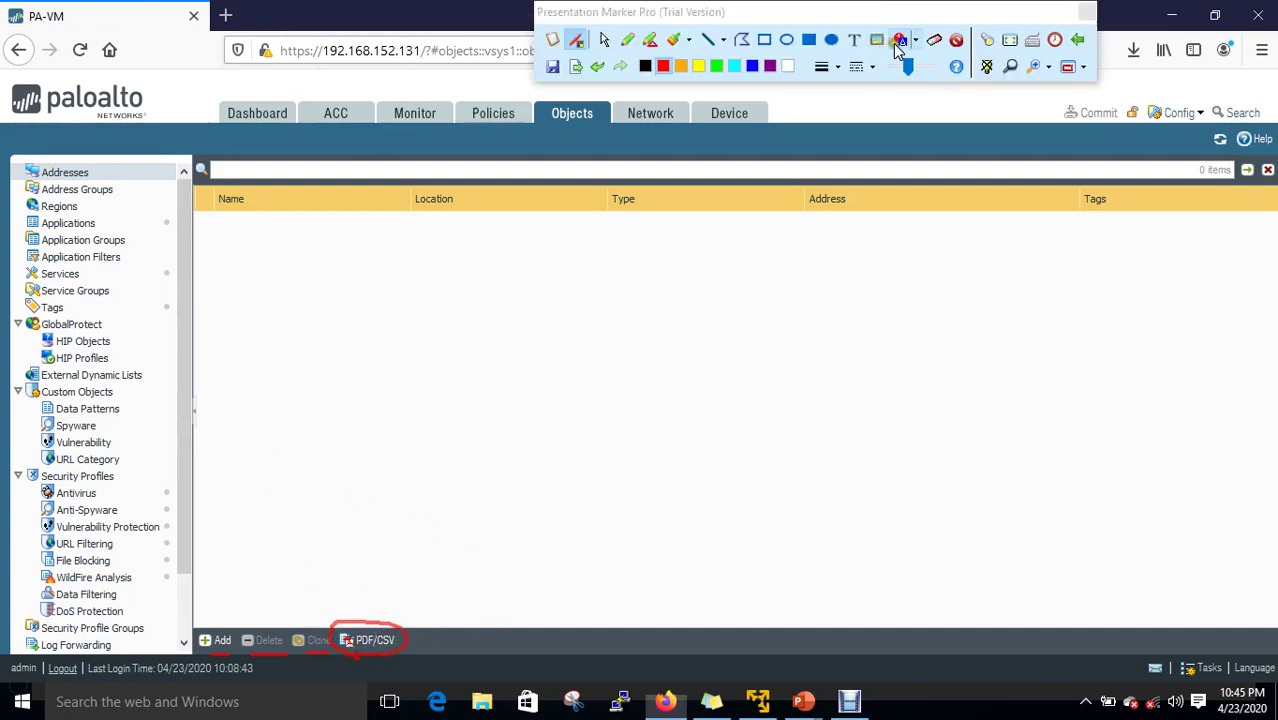
left_click(956, 40)
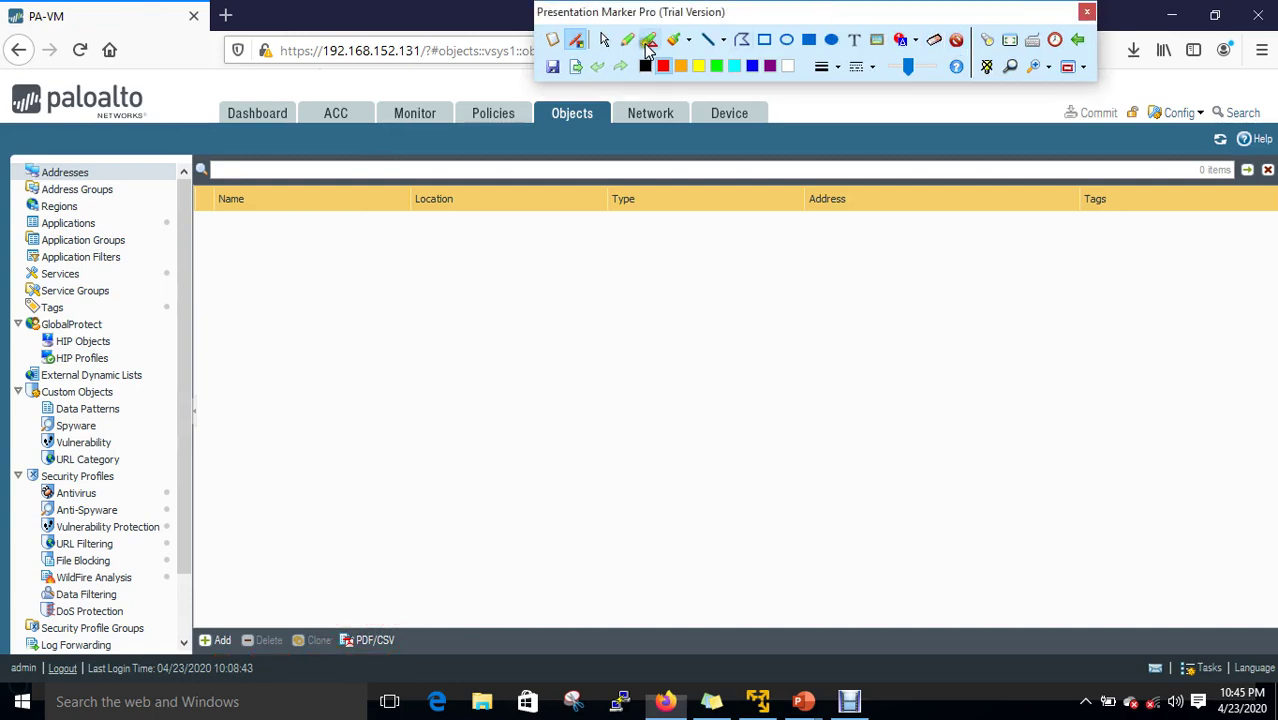
mouse_move(687, 11)
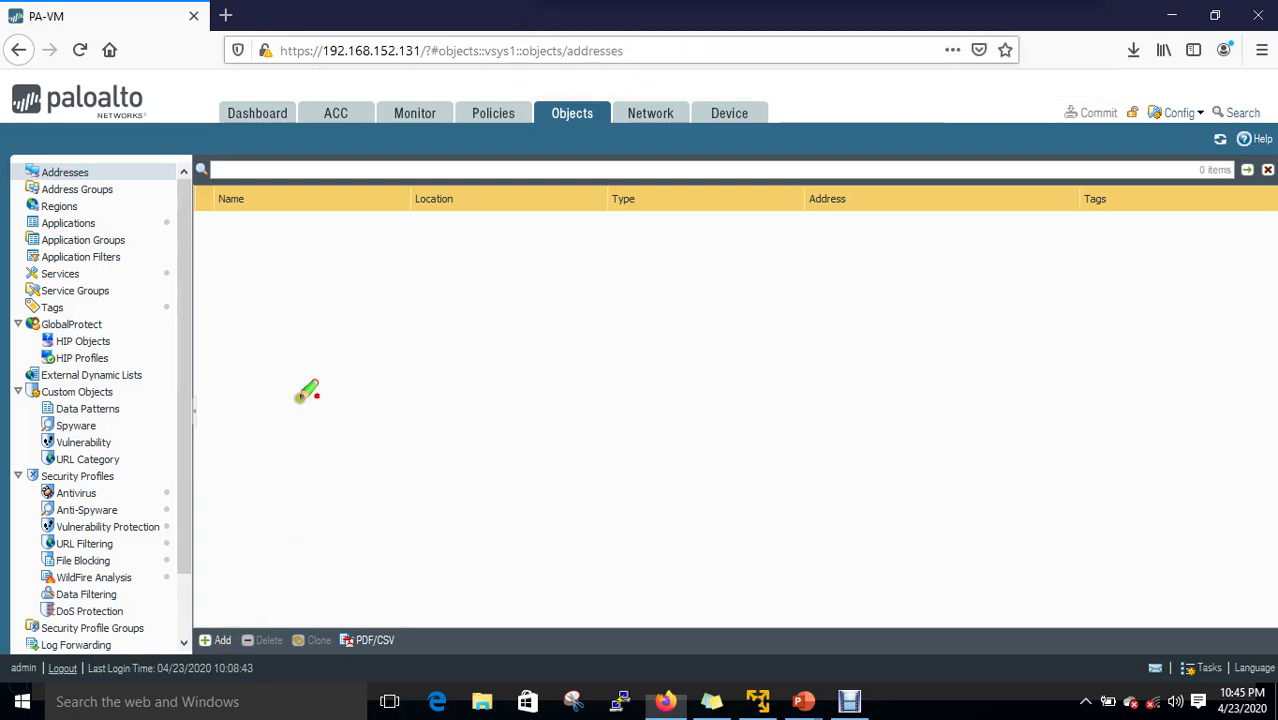
left_click(600, 42)
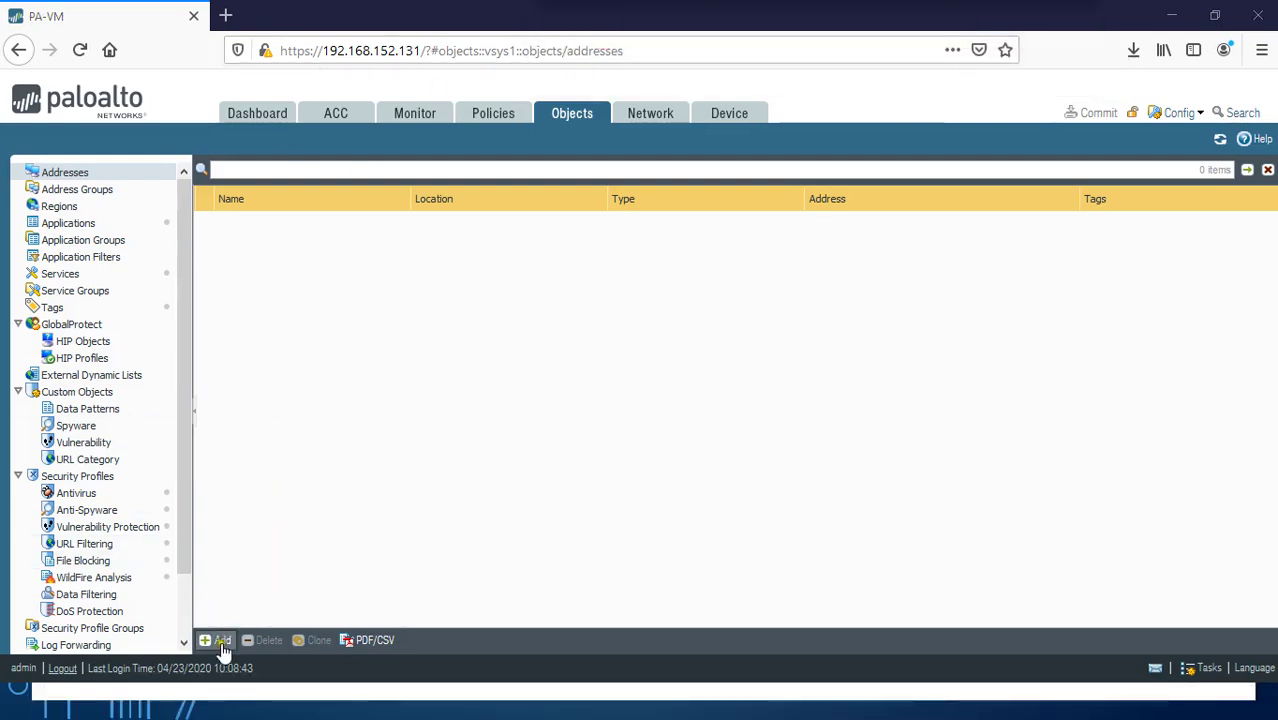
Create a new address object named LAN with the description Printer
left_click(222, 640)
left_click(412, 312)
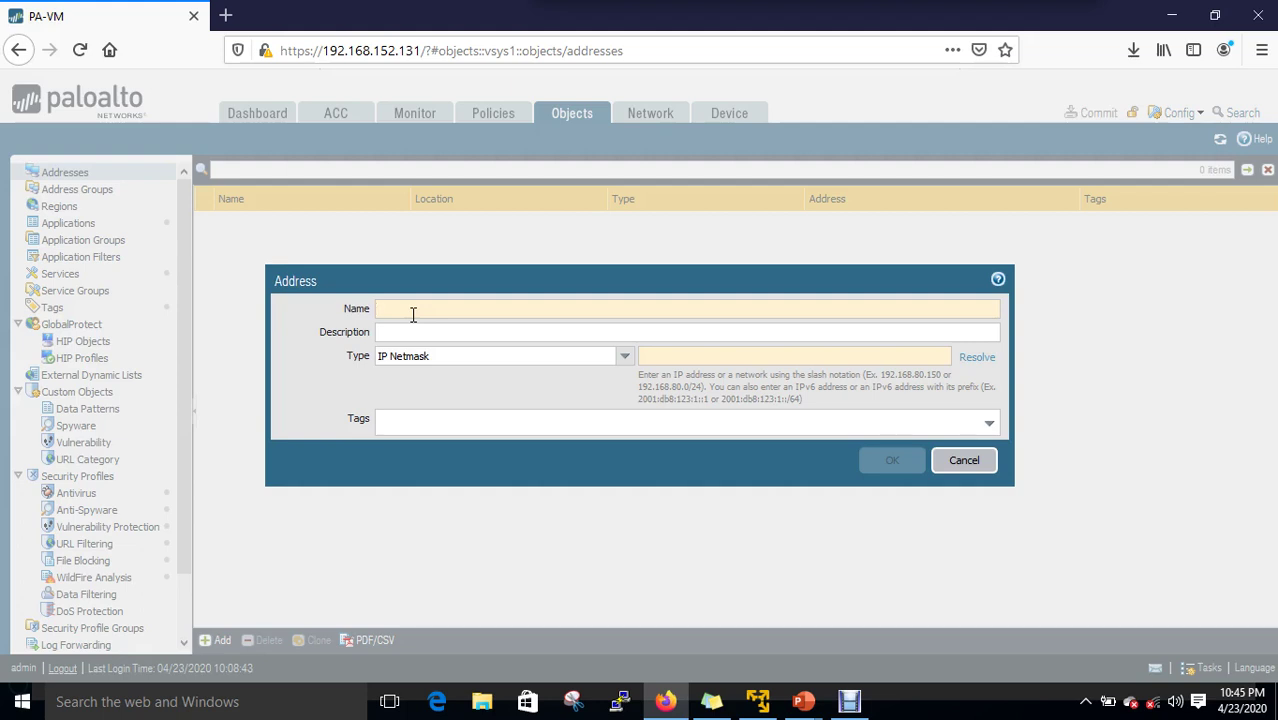
type("AN")
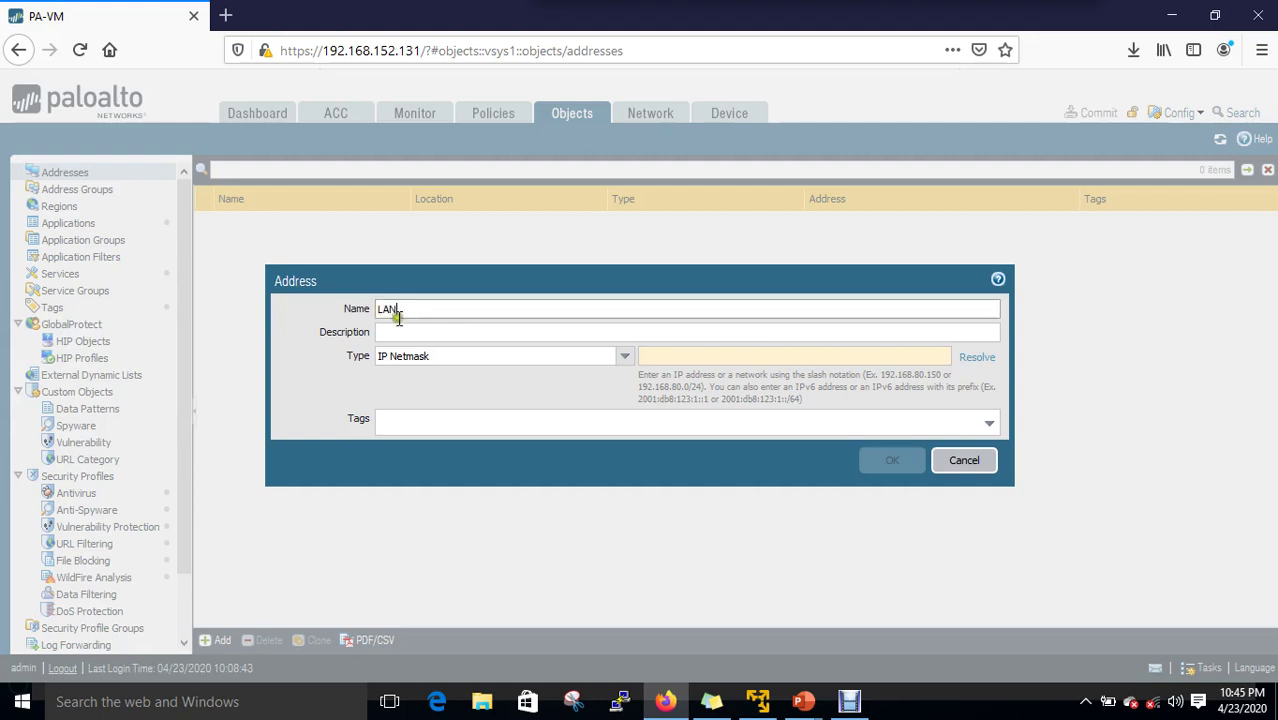
left_click(414, 332)
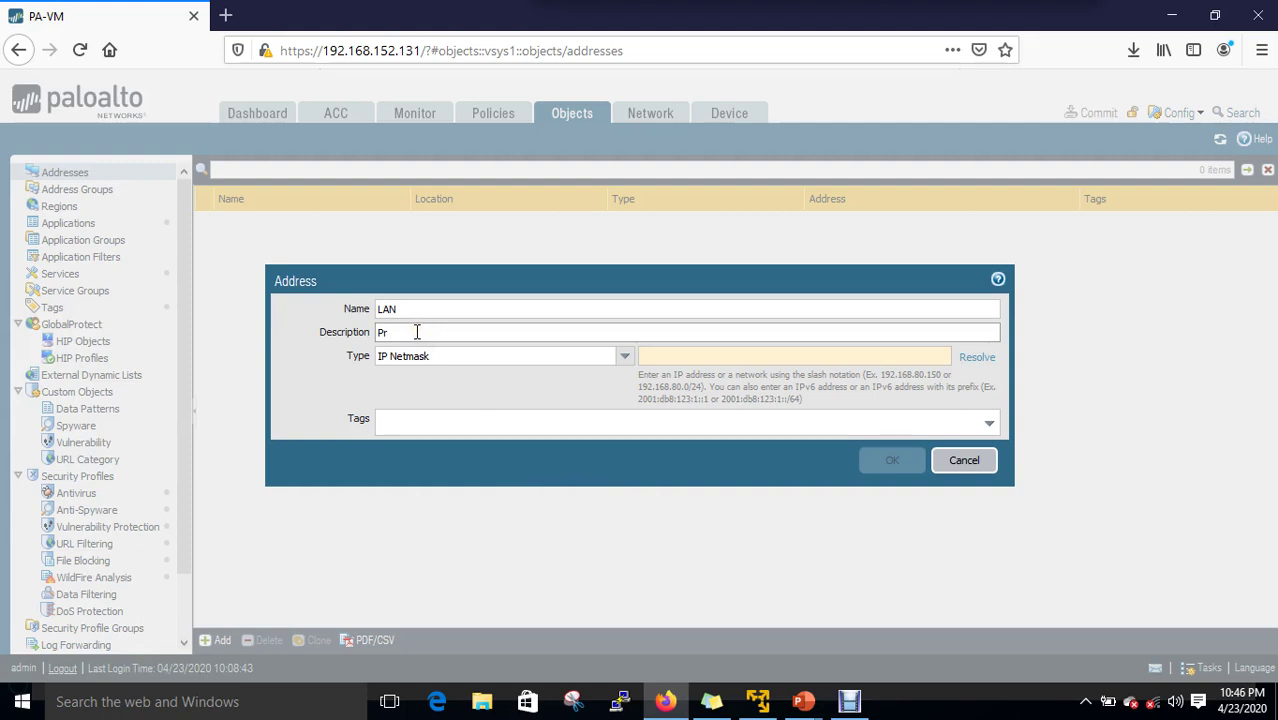
type("Printer")
Keep the LAN address type as IP Netmask, enter 10.3.2.1/24 and save the object
left_click(626, 358)
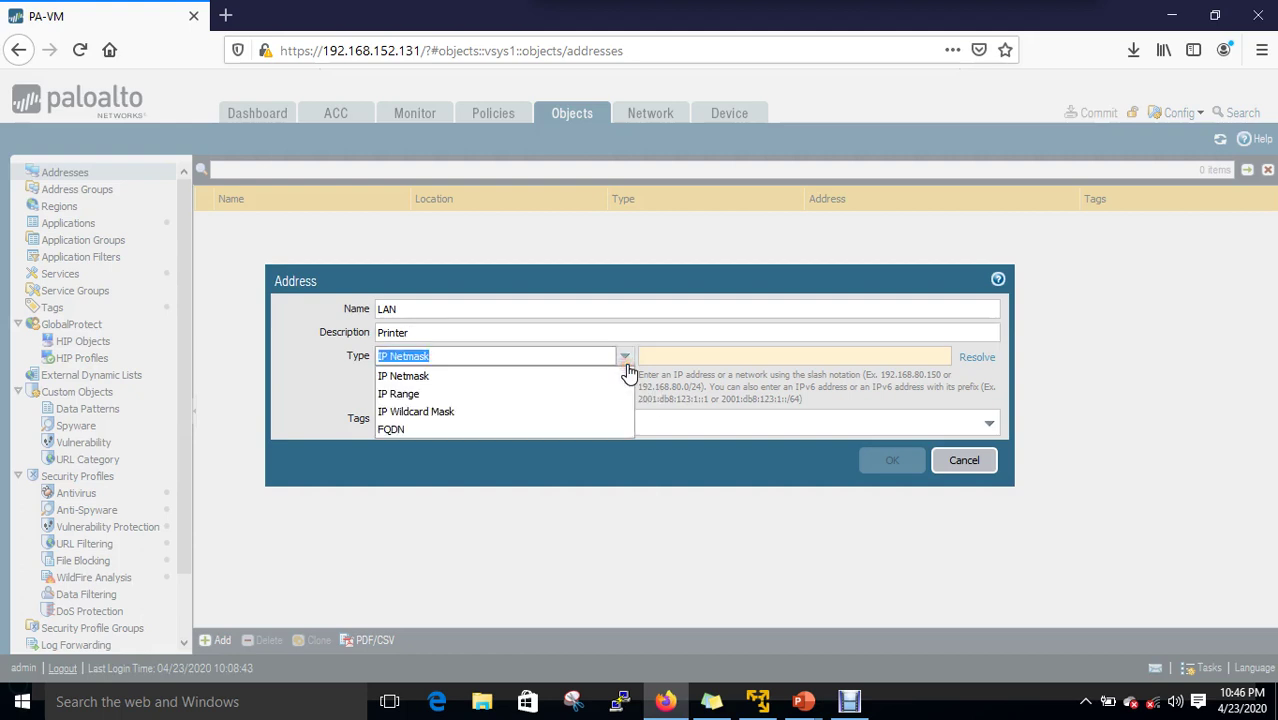
left_click(503, 376)
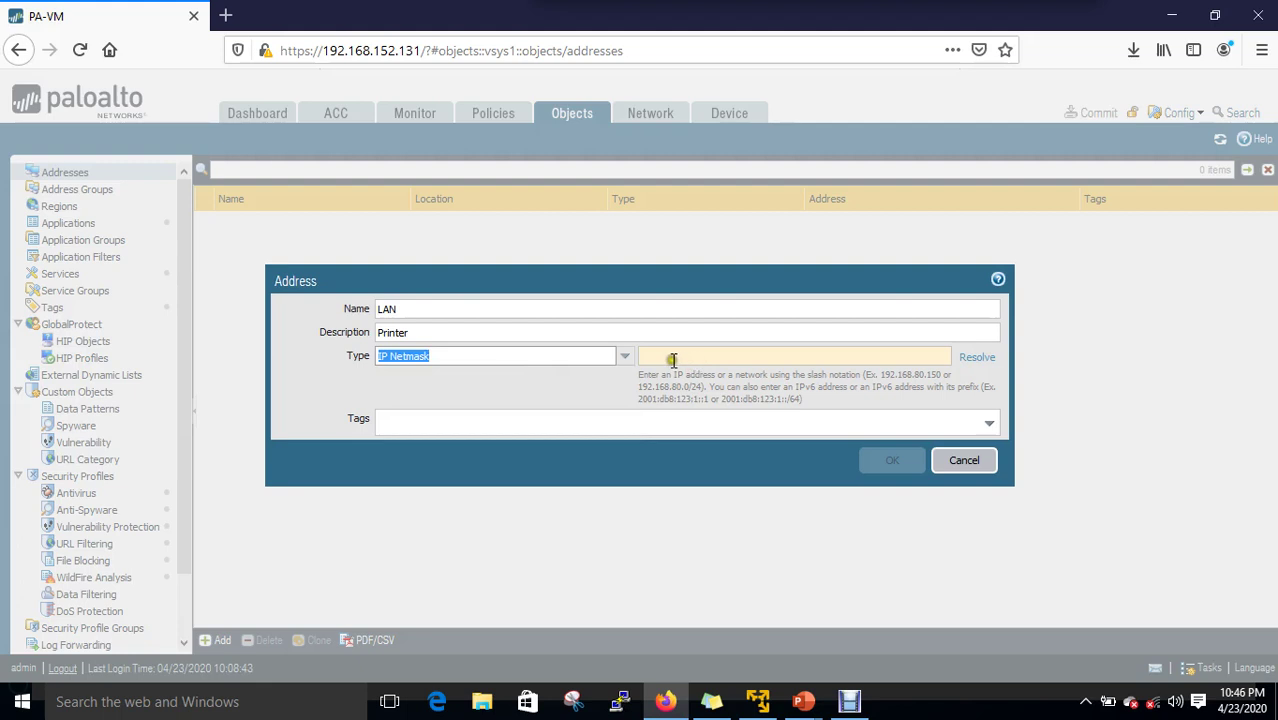
left_click(626, 357)
left_click(698, 355)
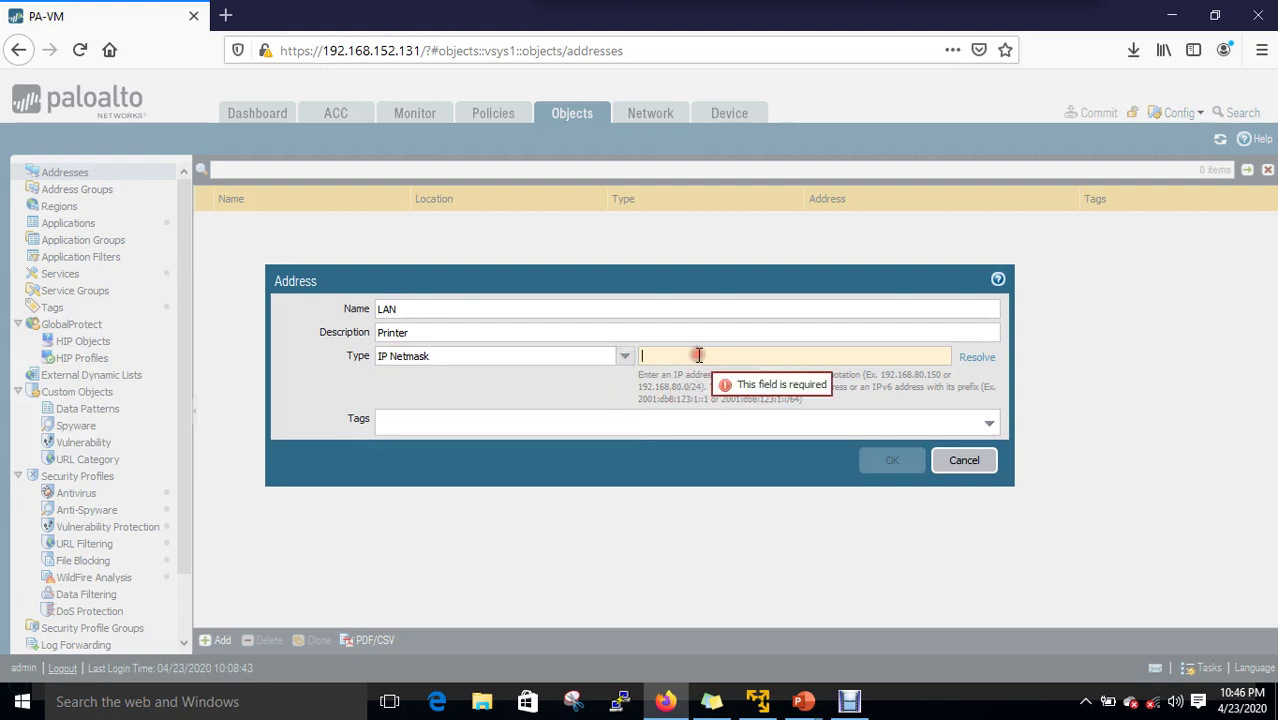
type("192")
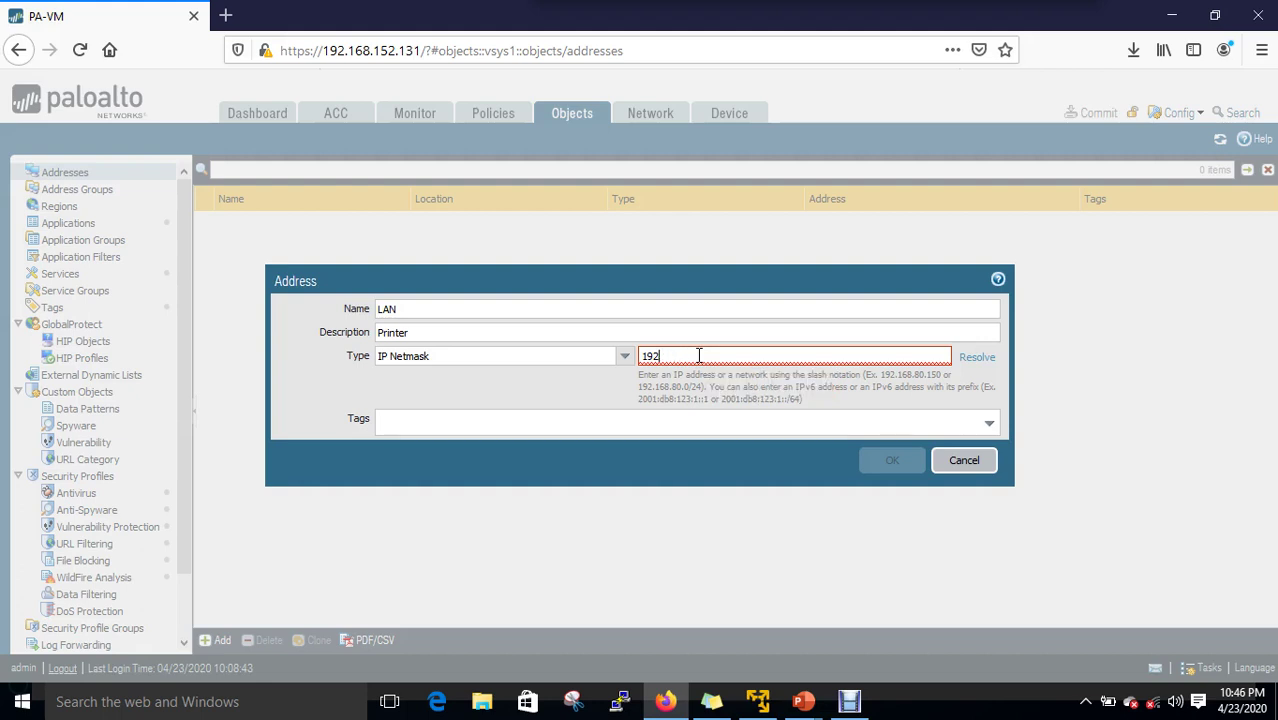
type("10.3.2.1/24")
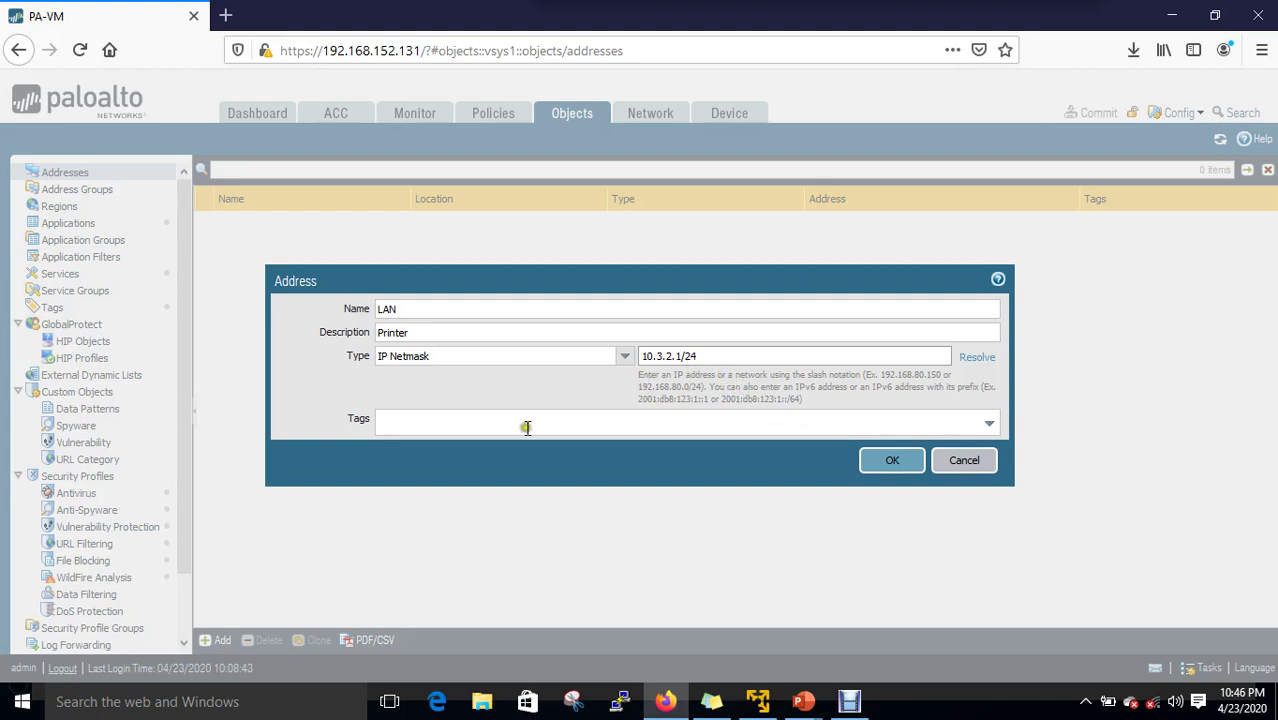
left_click(903, 466)
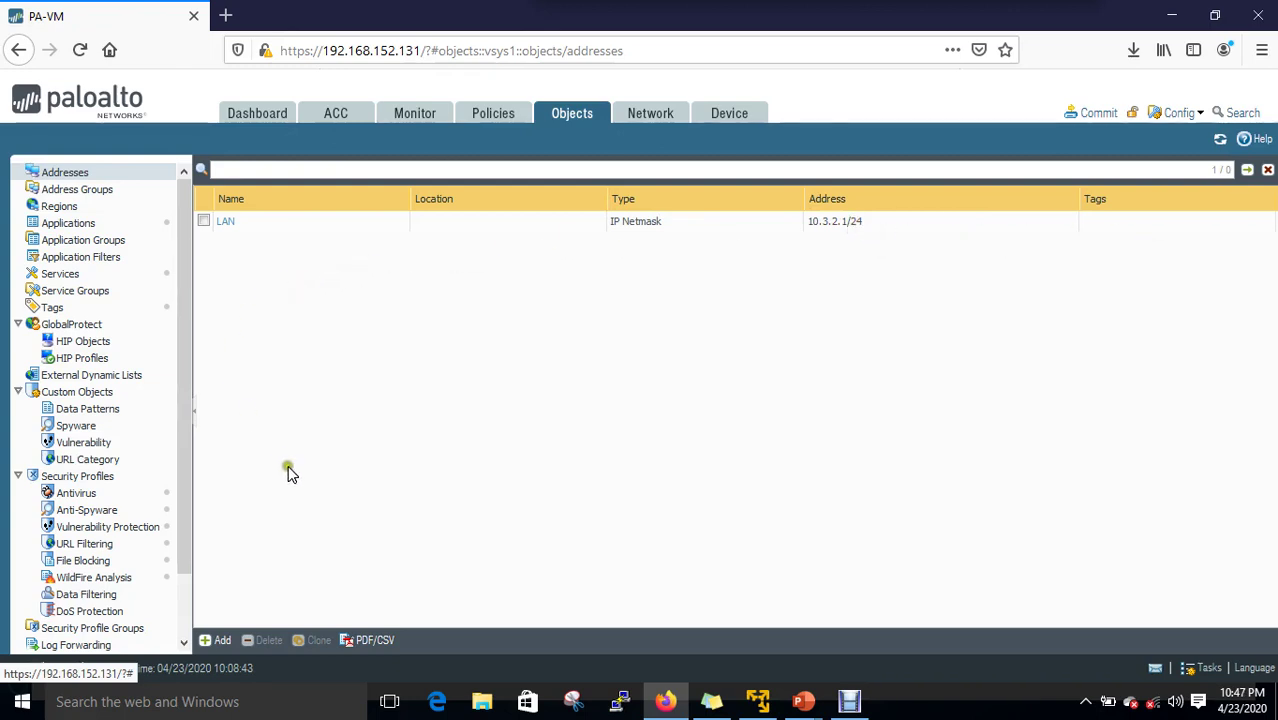
Start a second address object and name it WAN, leaving its description empty
left_click(214, 639)
left_click(486, 316)
type("wan")
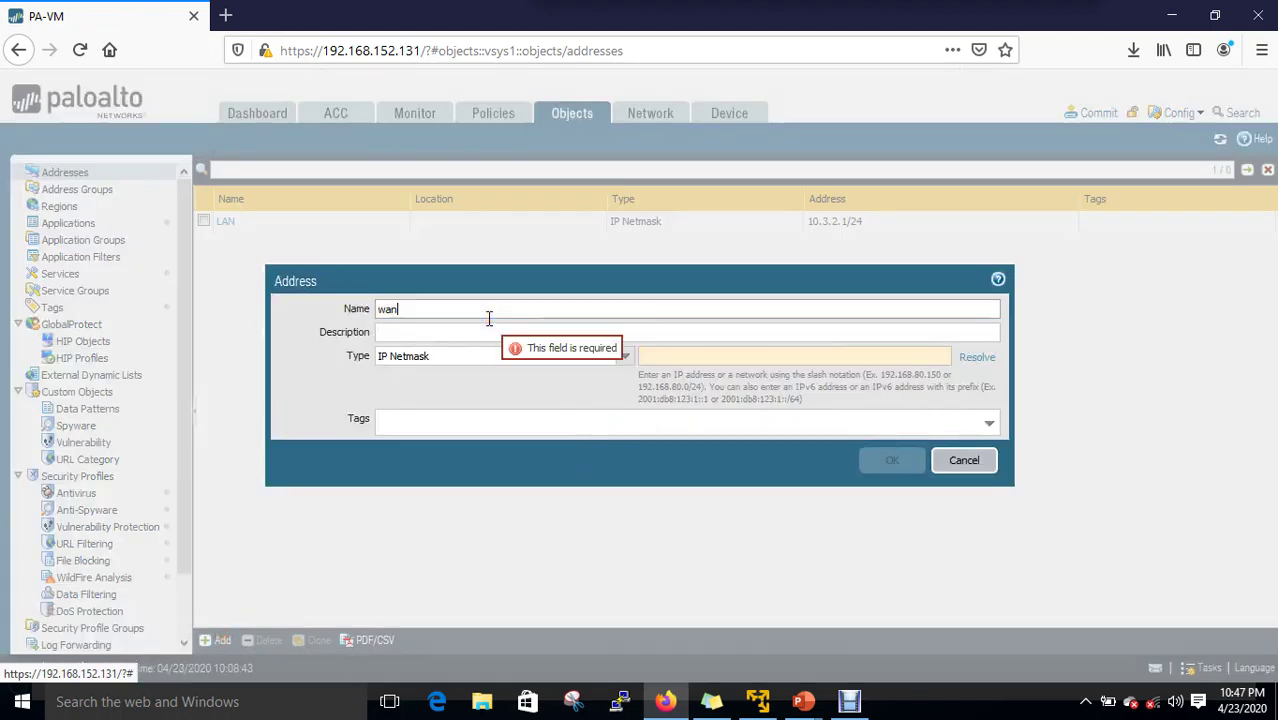
type("WAN")
left_click(480, 334)
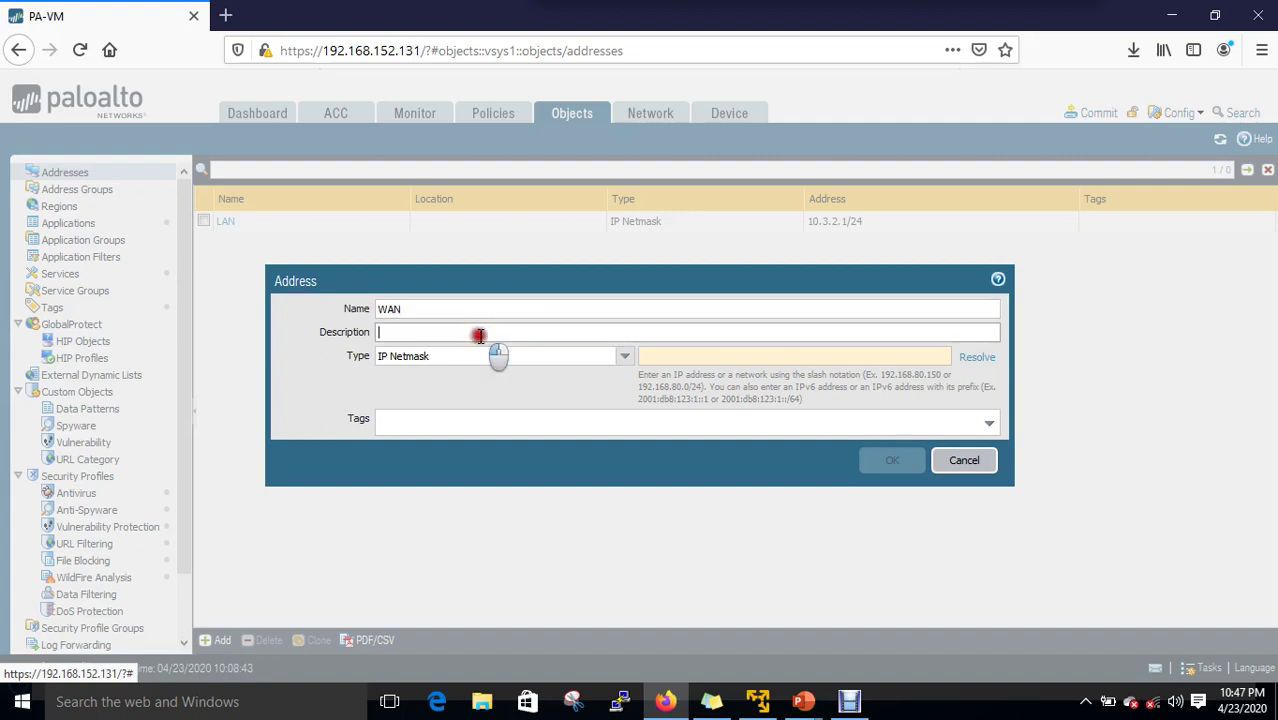
Set the WAN address to the IP netmask 192.168.120.1/24 and save the object
left_click(660, 355)
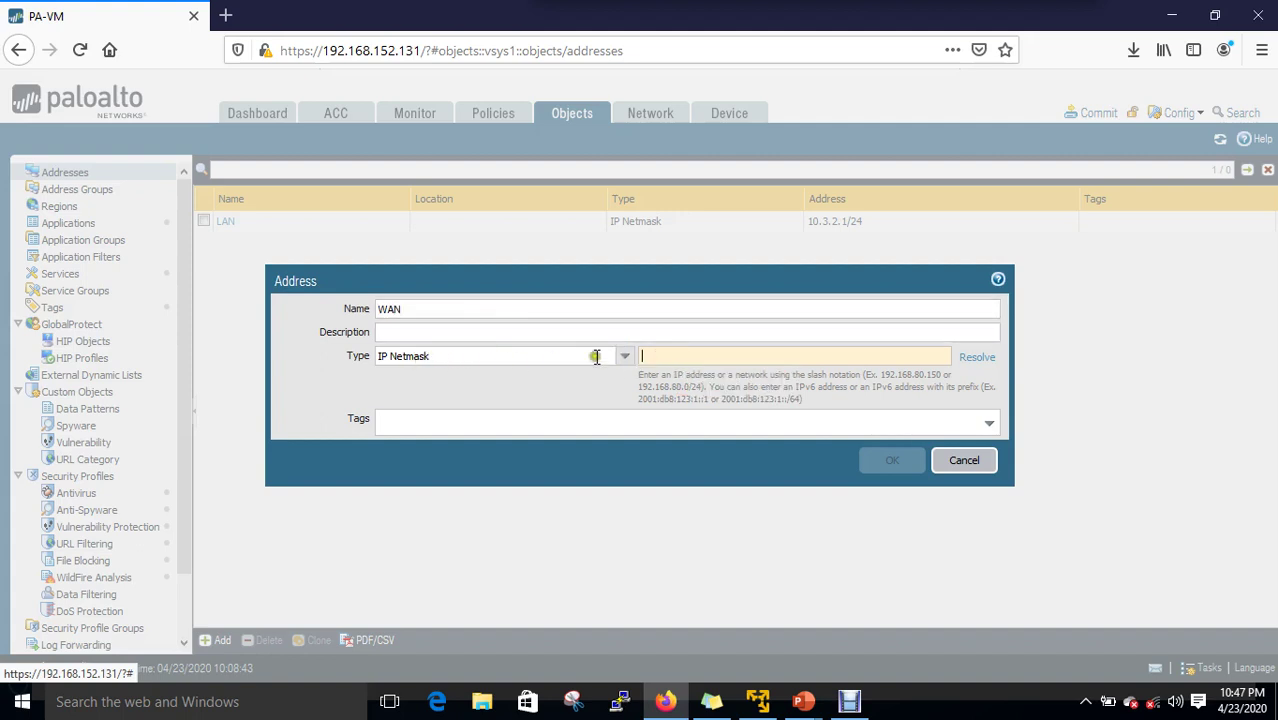
mouse_move(685, 358)
type("192.16")
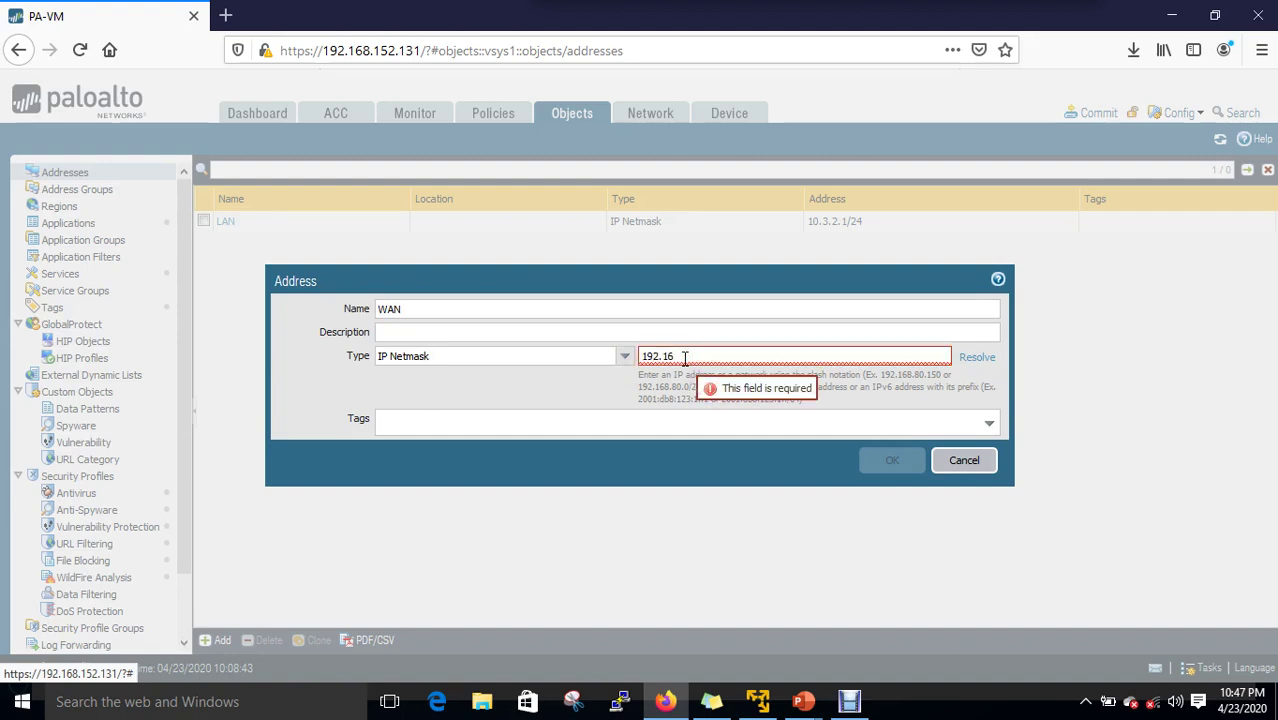
type("8.20")
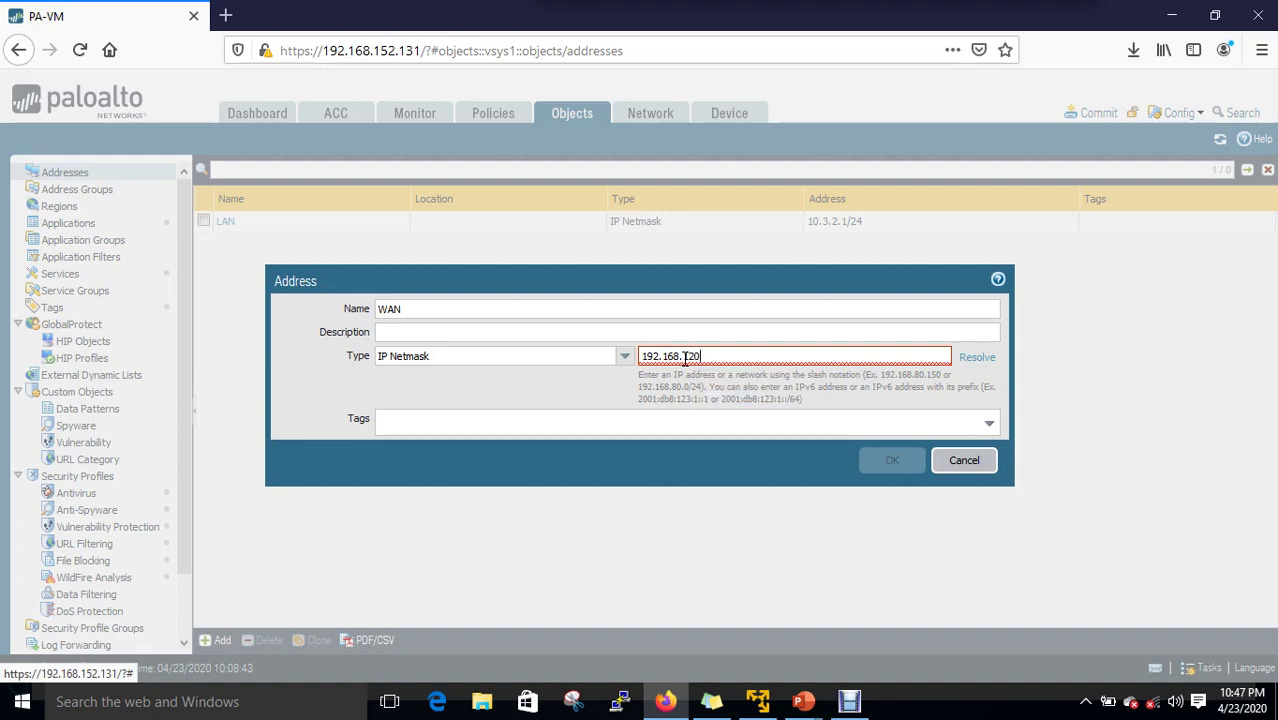
type(".1/24")
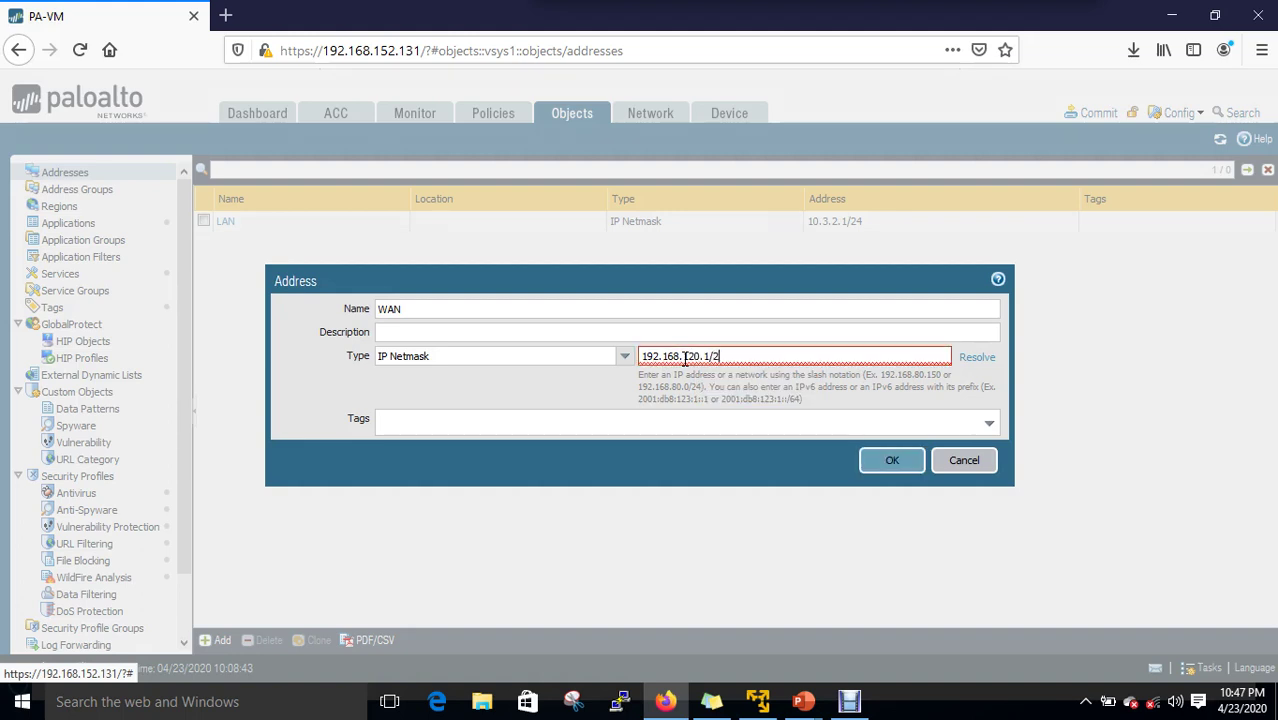
left_click(892, 462)
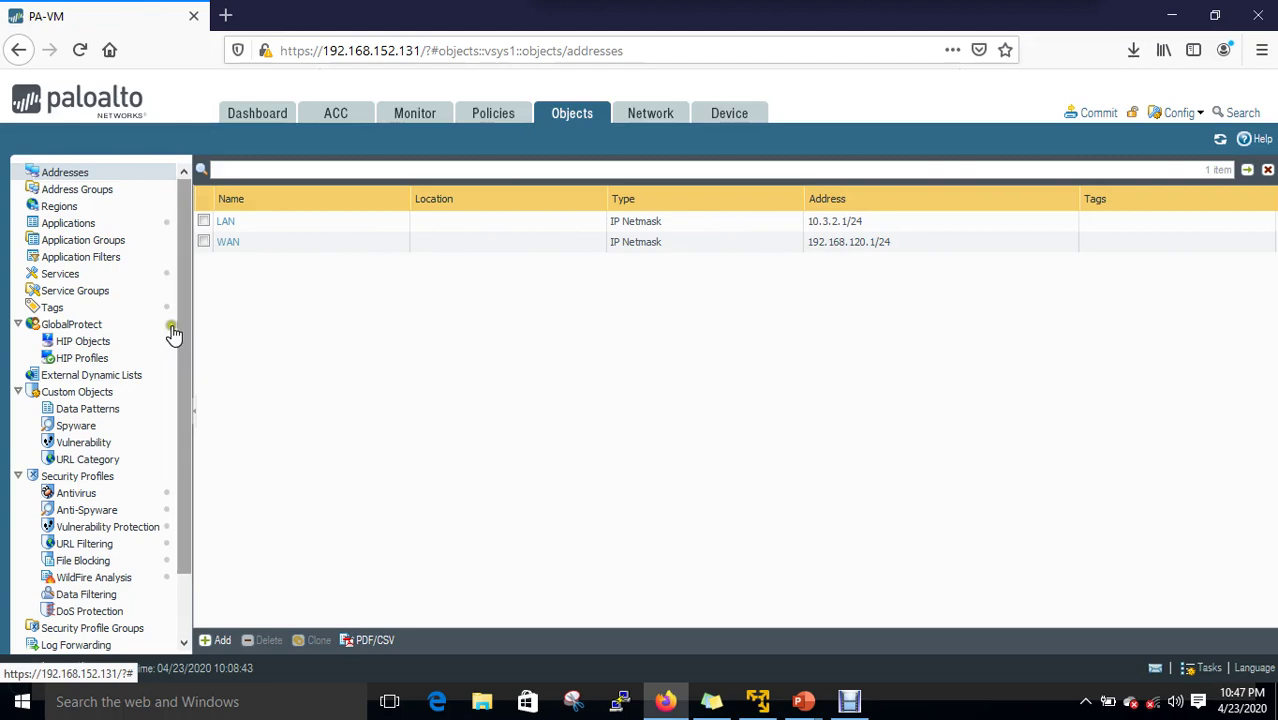
Start a new address group, ready for its name to be entered
left_click(92, 192)
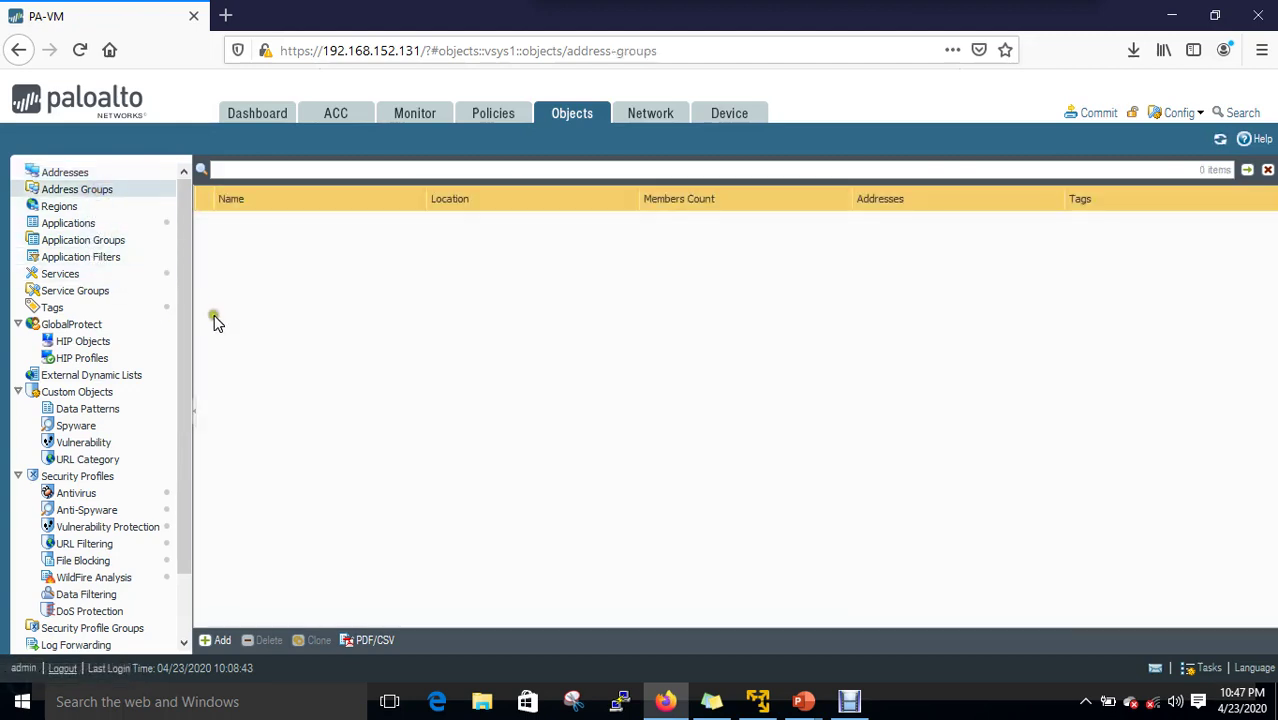
left_click(227, 645)
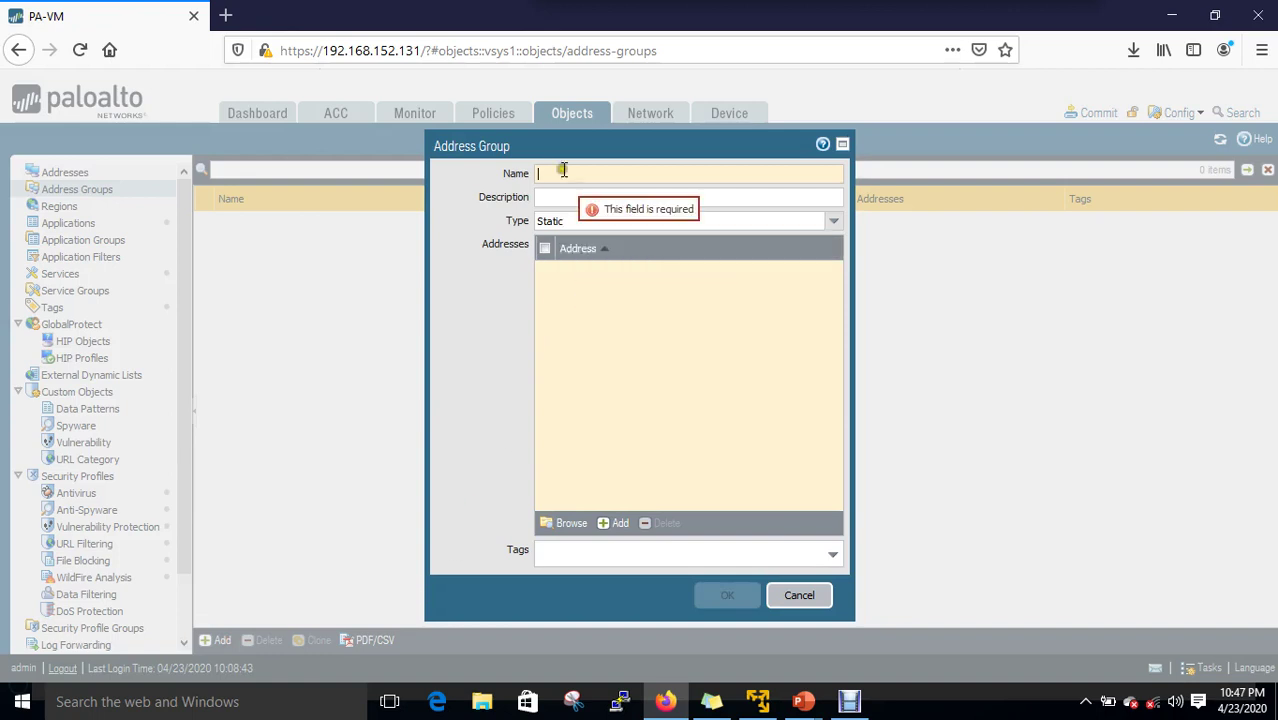
left_click(563, 176)
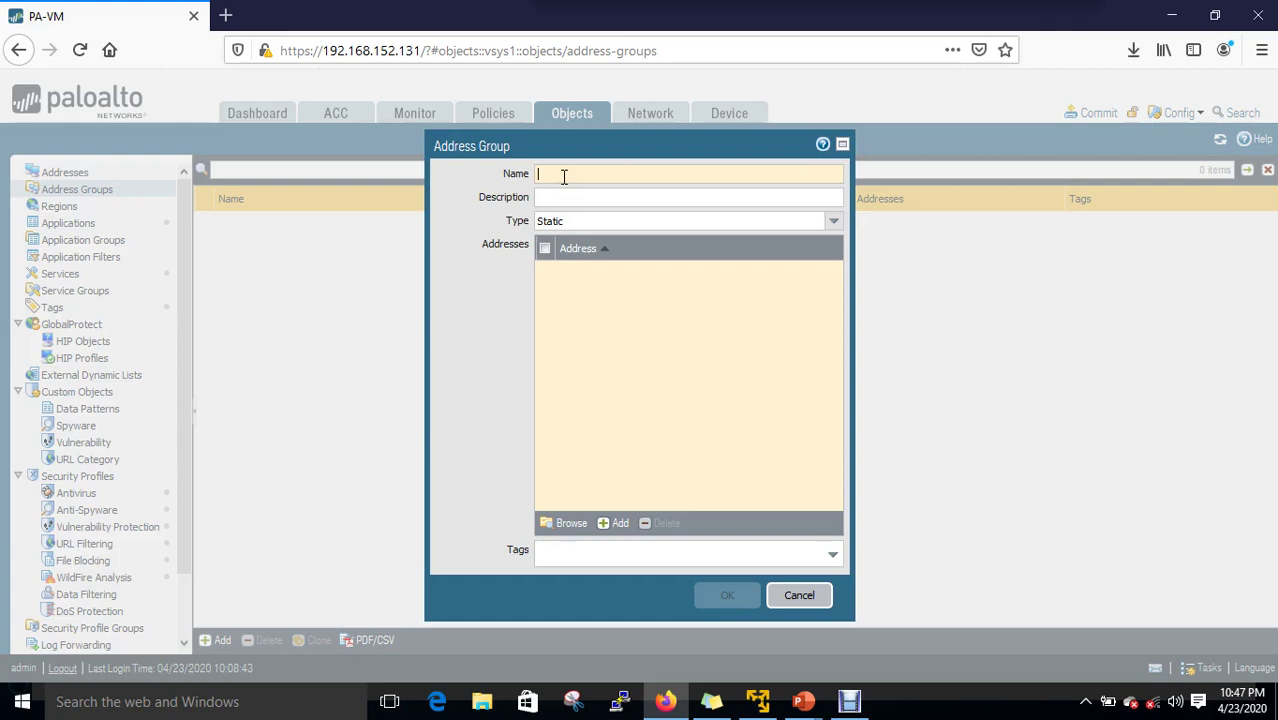
left_click(564, 176)
mouse_move(520, 10)
left_click(625, 40)
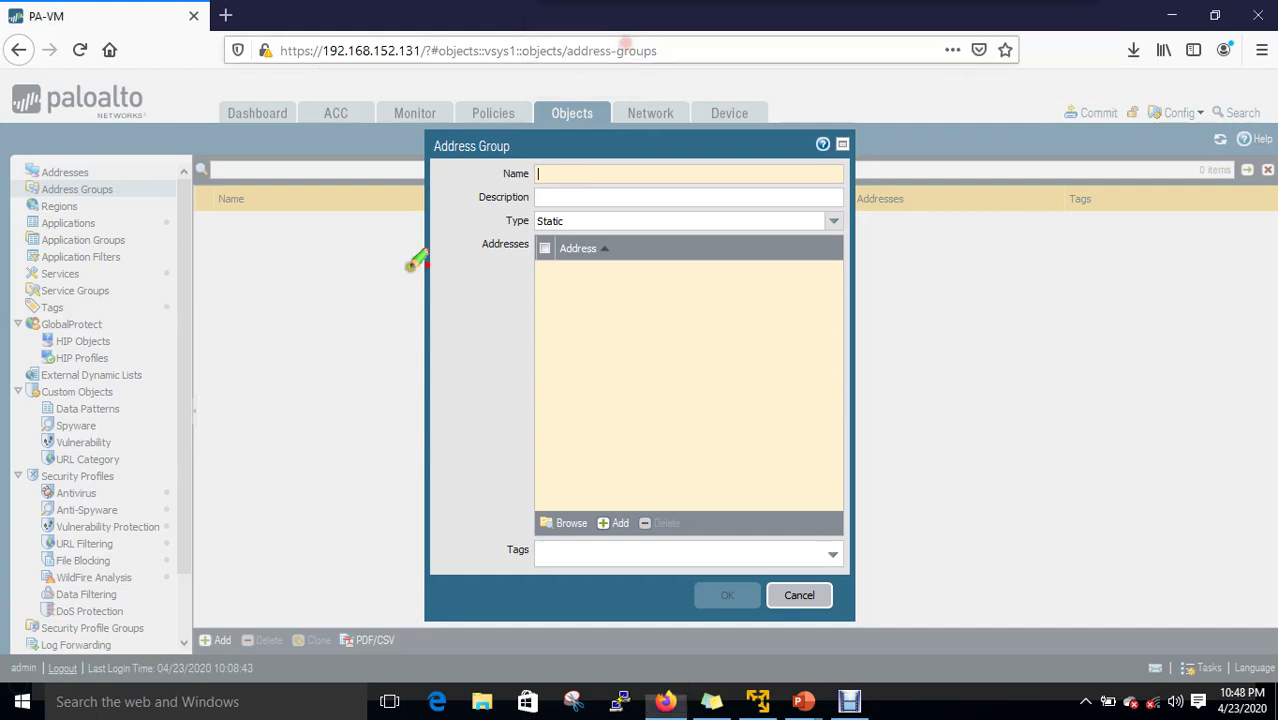
mouse_move(266, 358)
left_mouse_down()
mouse_move(250, 400)
mouse_move(373, 352)
mouse_move(484, 350)
mouse_move(433, 365)
left_mouse_up()
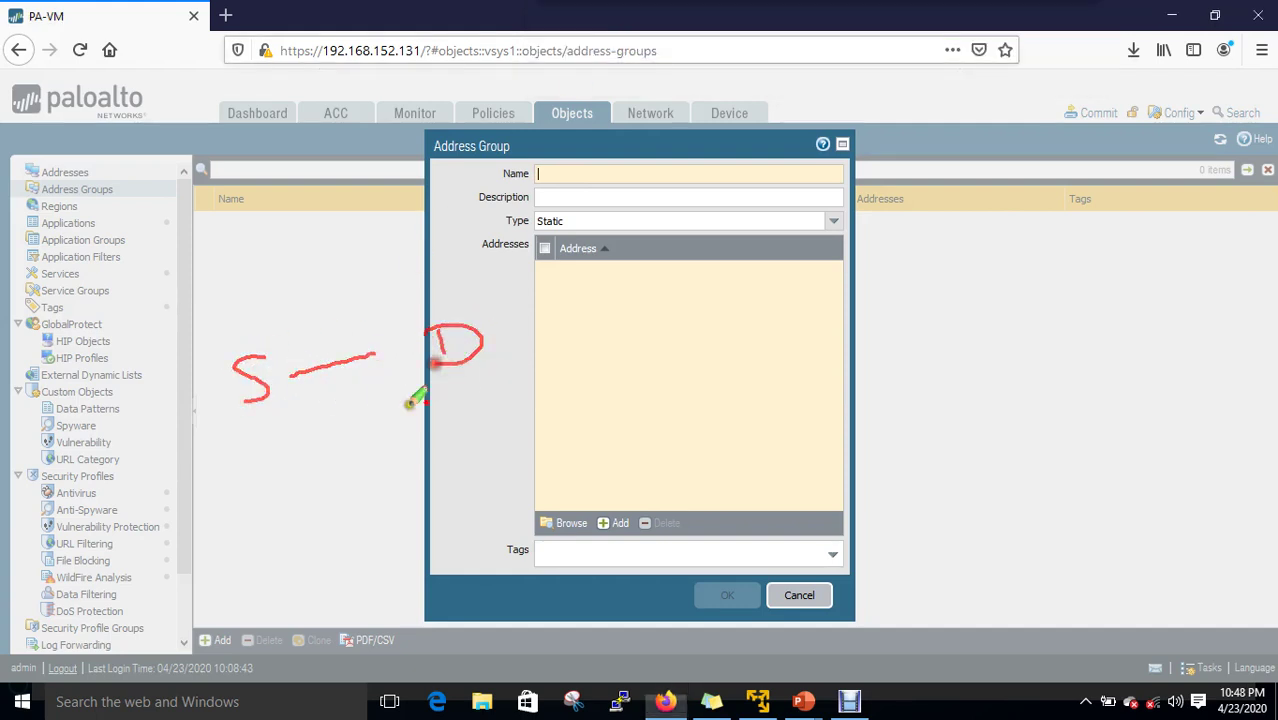
left_click_drag(297, 425, 437, 397)
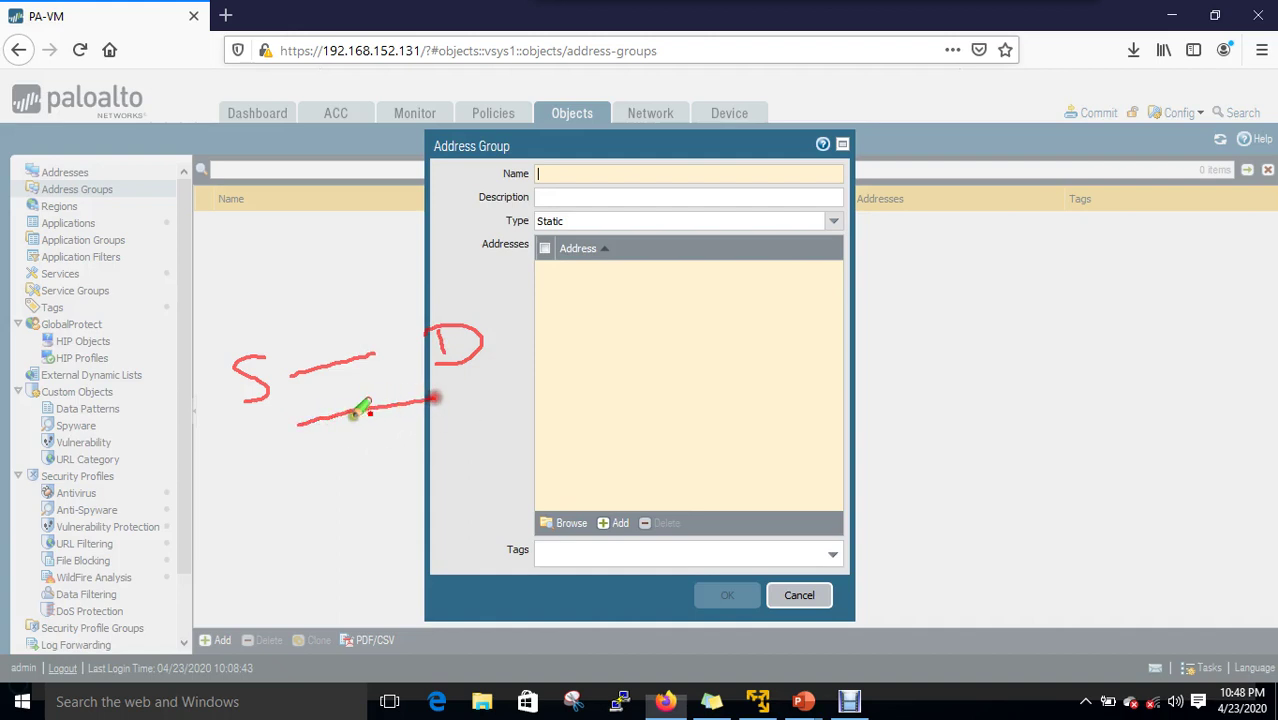
left_click_drag(312, 436, 437, 418)
mouse_move(320, 457)
left_mouse_down()
mouse_move(438, 445)
mouse_move(458, 461)
left_mouse_up()
left_click_drag(339, 499, 466, 484)
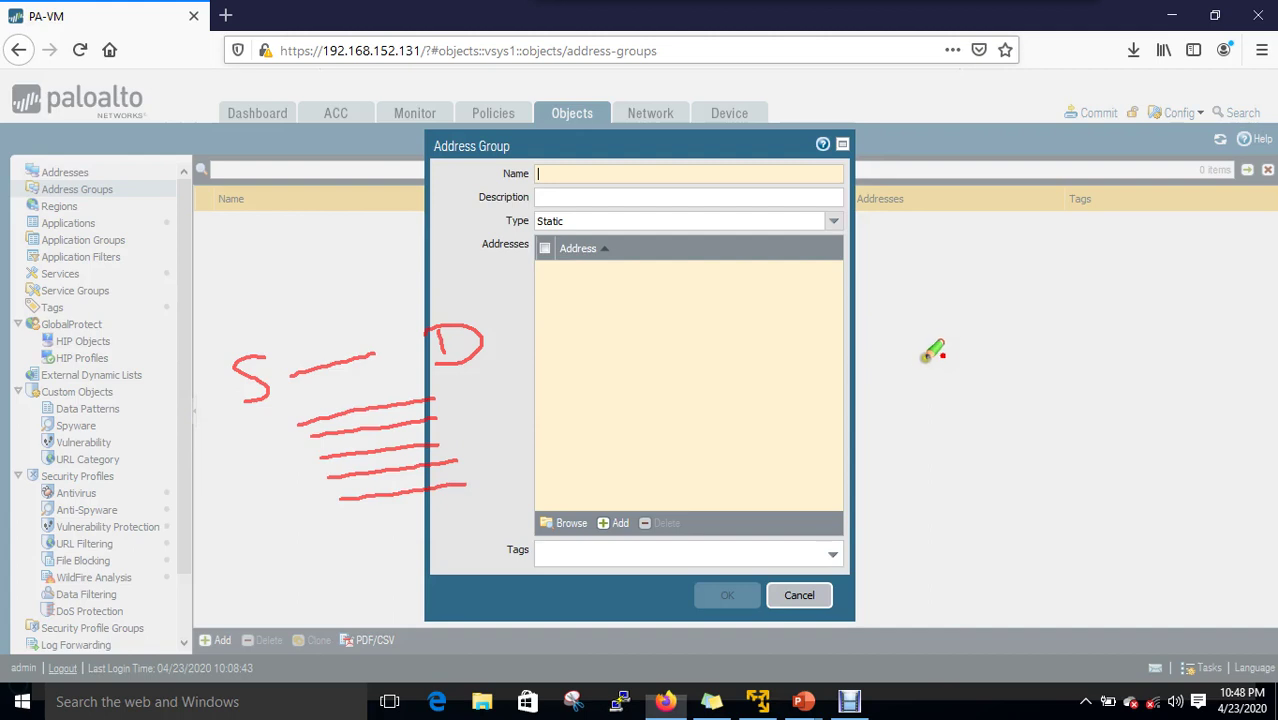
mouse_move(918, 364)
left_mouse_down()
mouse_move(922, 394)
mouse_move(929, 375)
mouse_move(1083, 352)
mouse_move(1103, 402)
left_mouse_up()
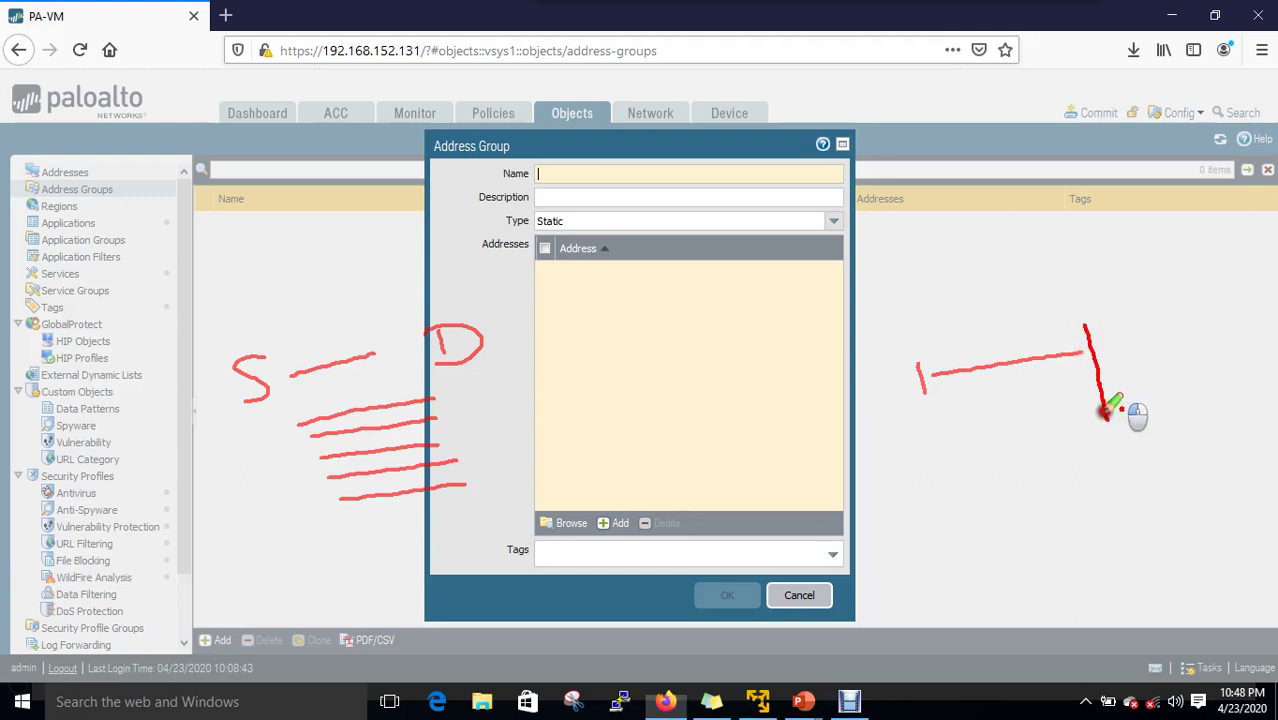
mouse_move(1085, 325)
left_mouse_down()
mouse_move(1130, 354)
mouse_move(1140, 426)
mouse_move(1108, 428)
left_mouse_up()
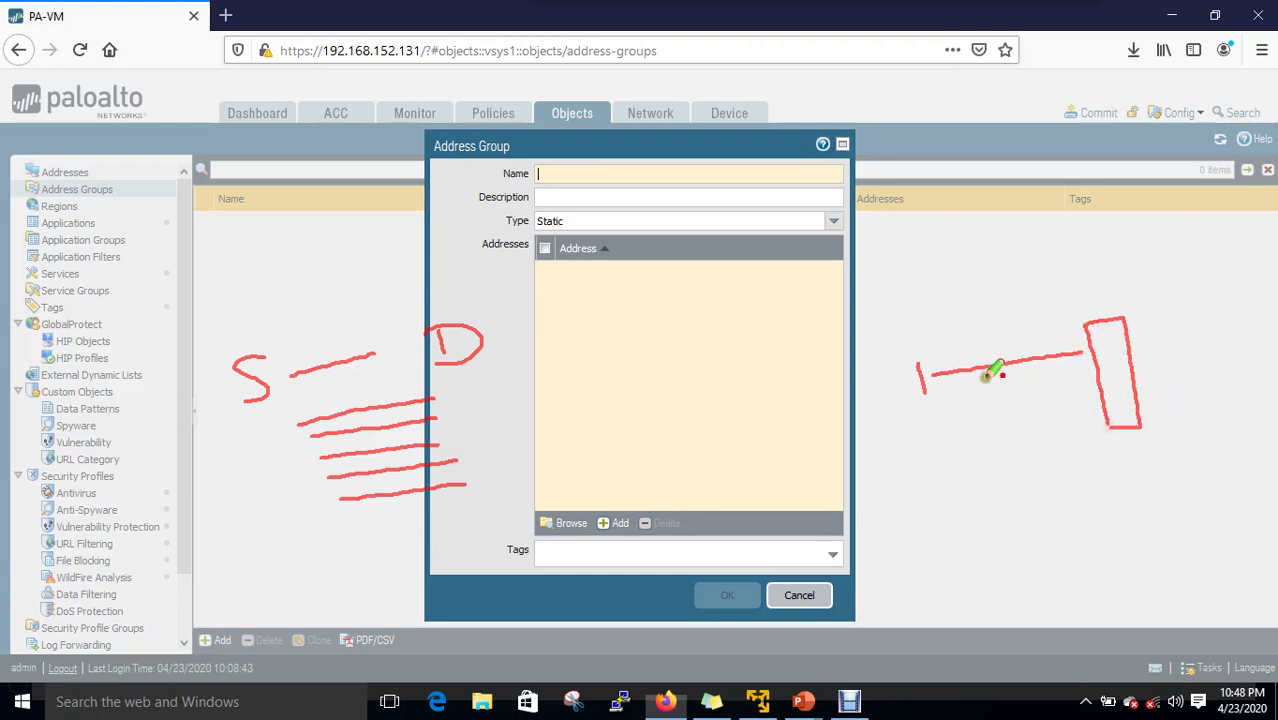
left_click_drag(948, 388, 1078, 378)
left_click_drag(962, 398, 1076, 397)
left_click_drag(978, 421, 1080, 421)
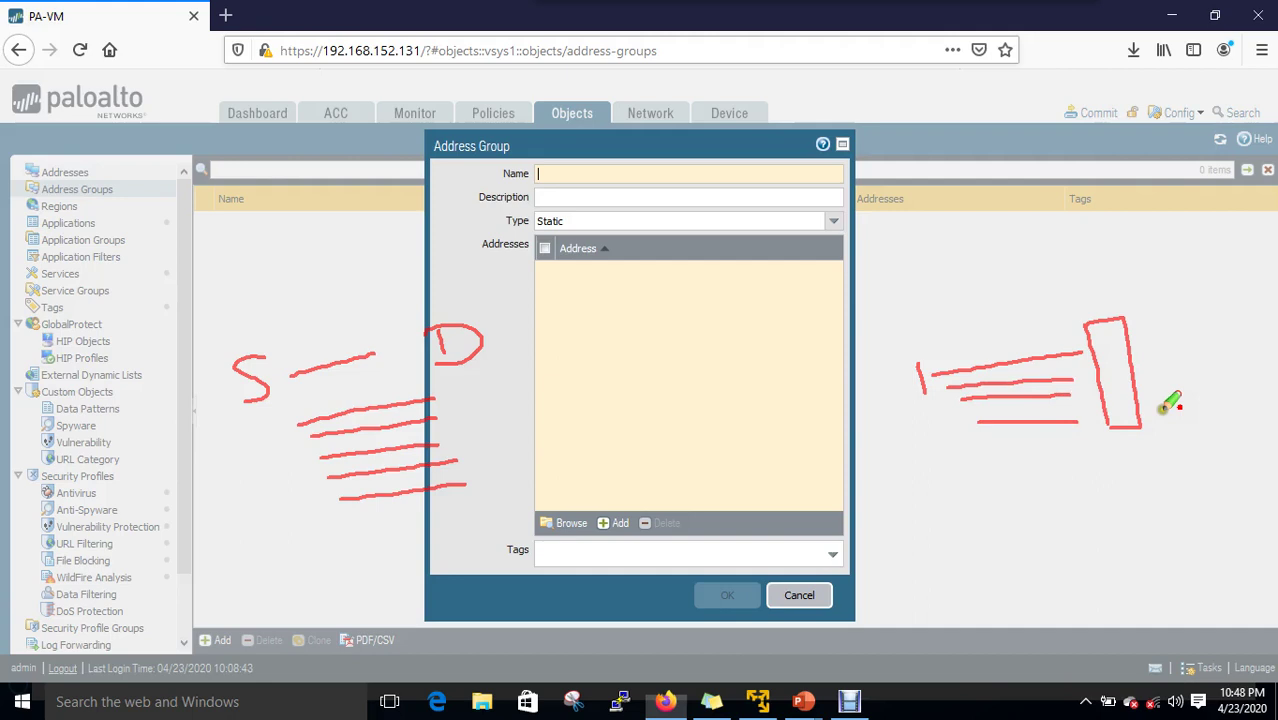
mouse_move(964, 40)
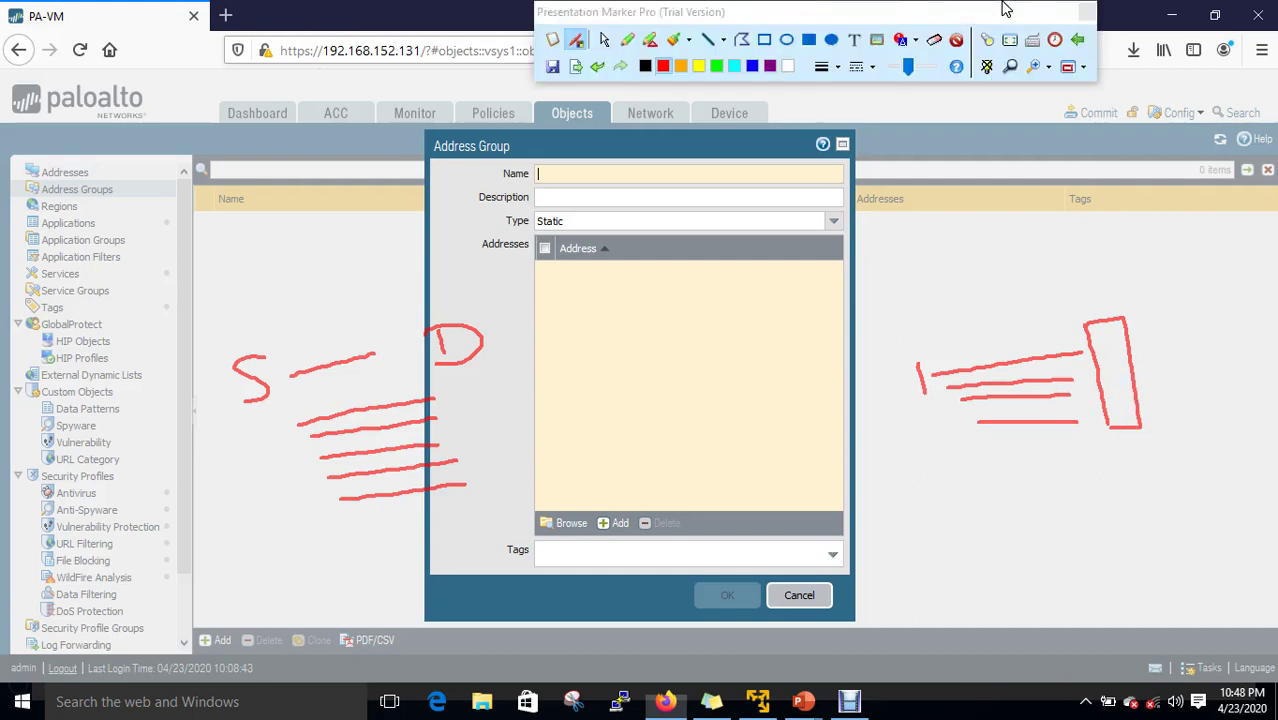
left_click(957, 42)
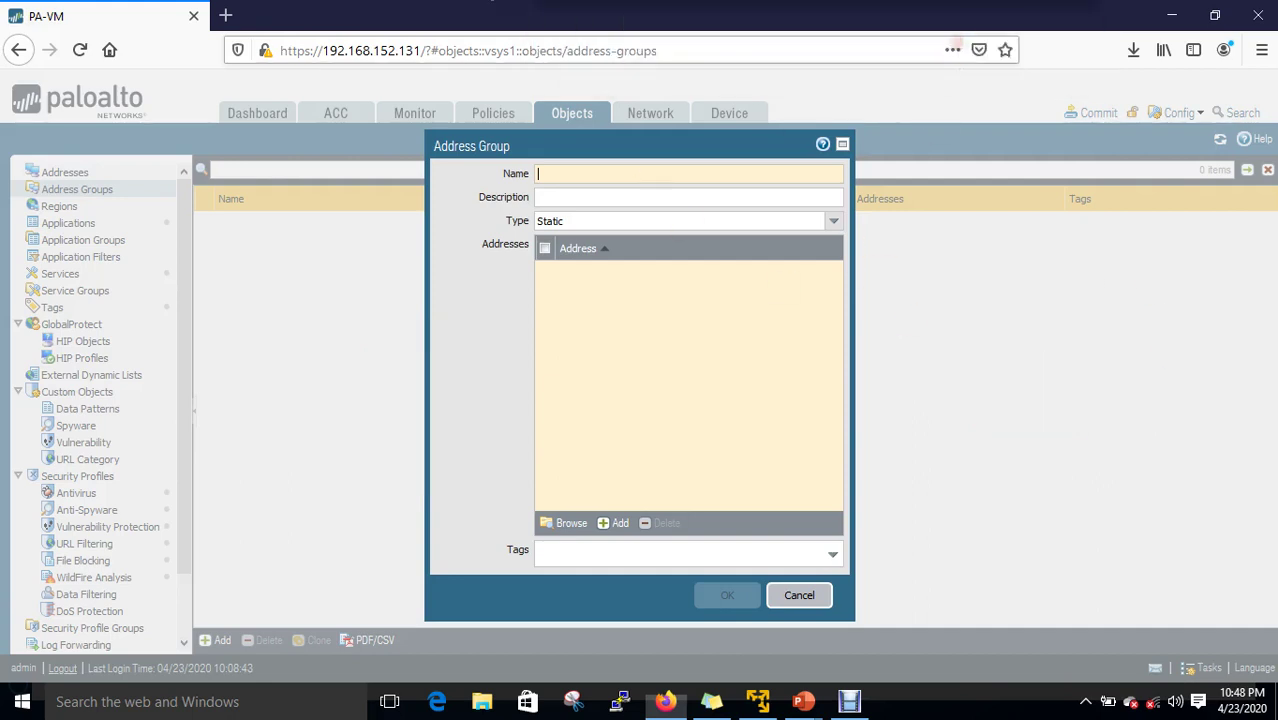
Name the static address group AVIT, add the LAN address object as its member and save the group
left_click(578, 172)
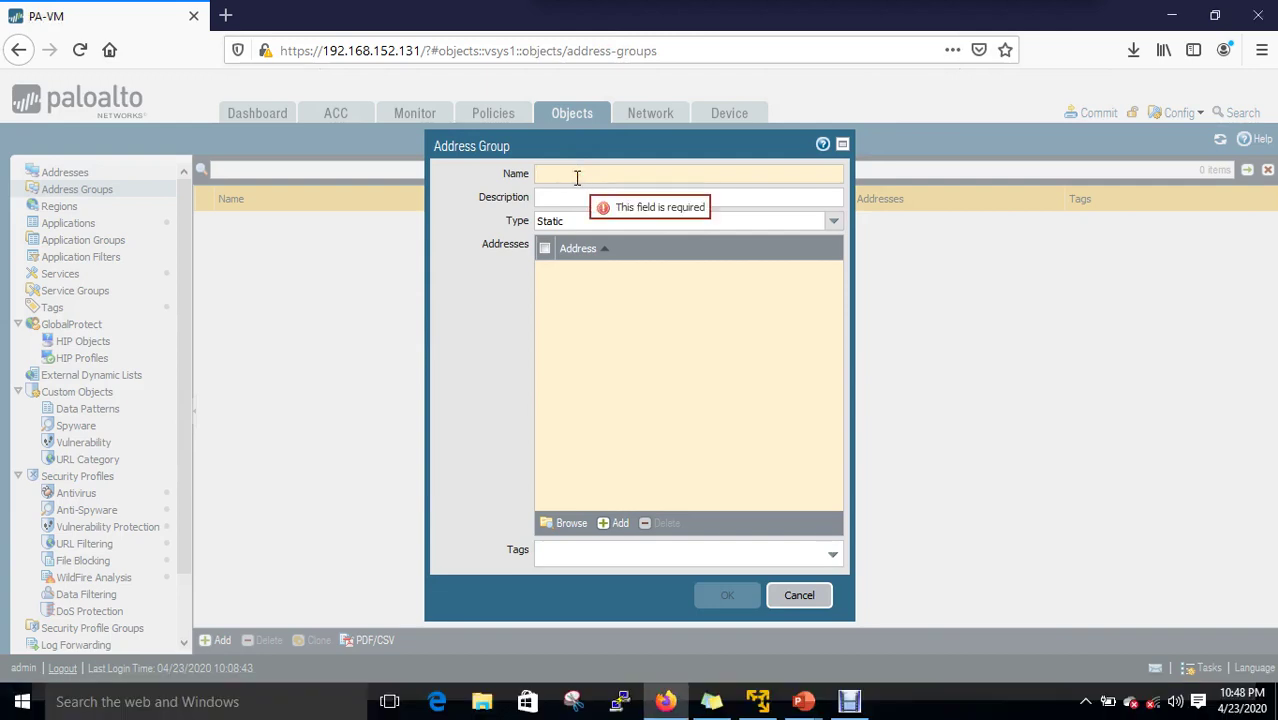
type("AVIT")
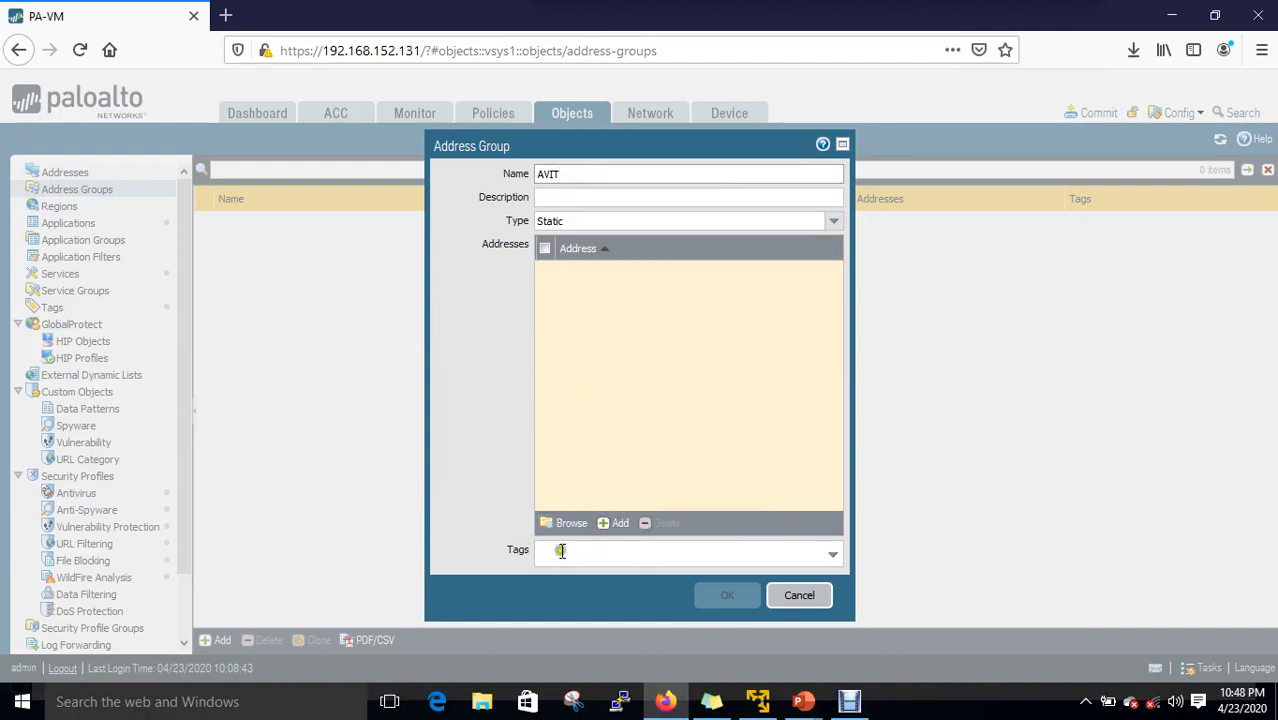
left_click(611, 528)
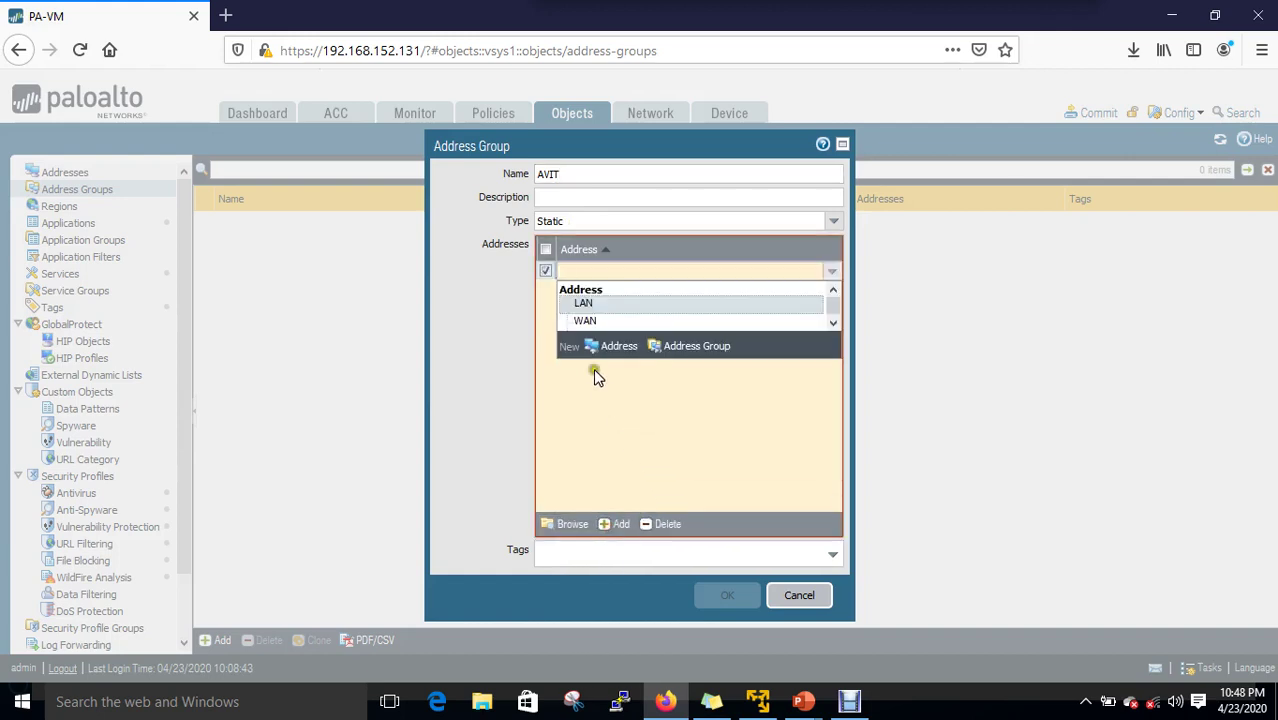
left_click(619, 306)
left_click(775, 389)
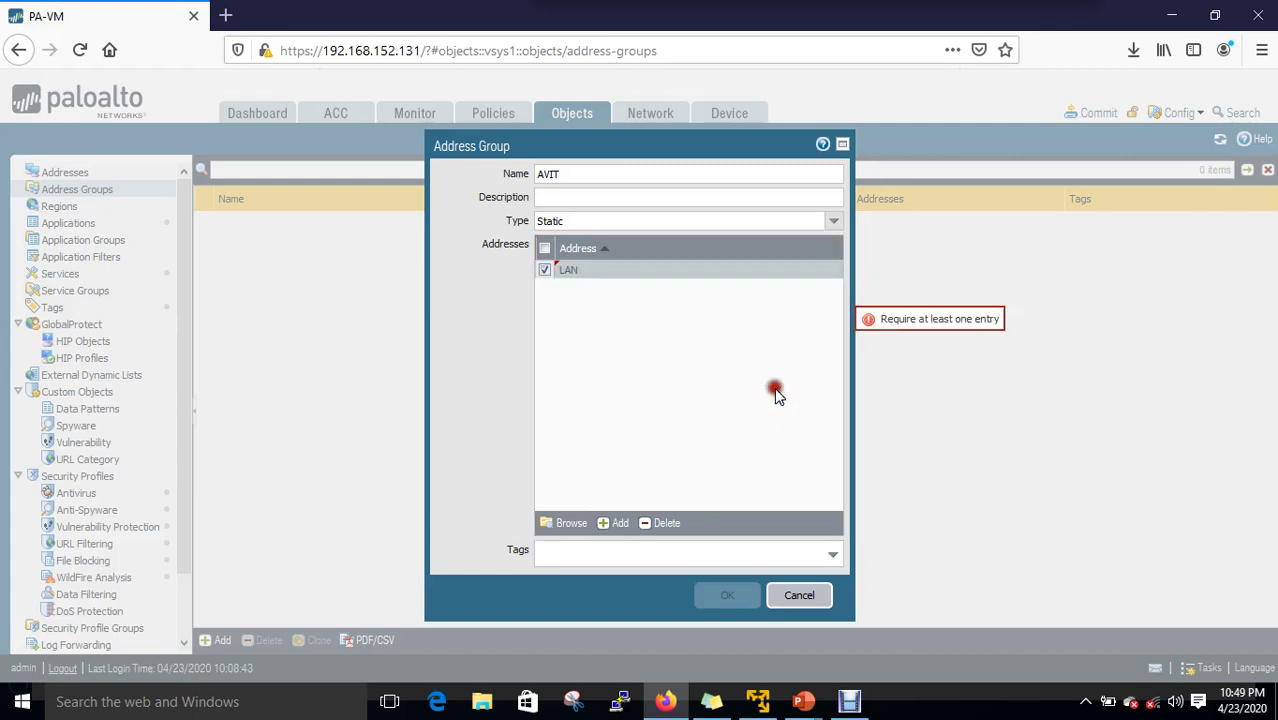
left_click(728, 596)
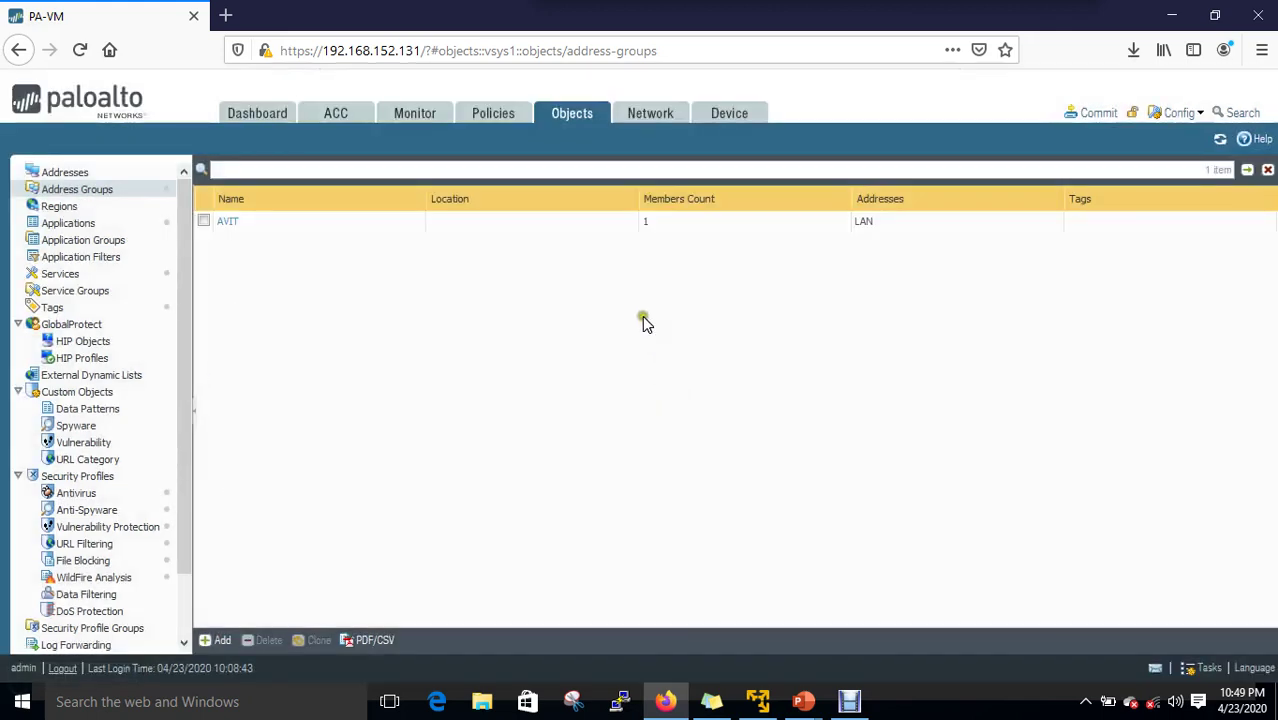
left_click(243, 224)
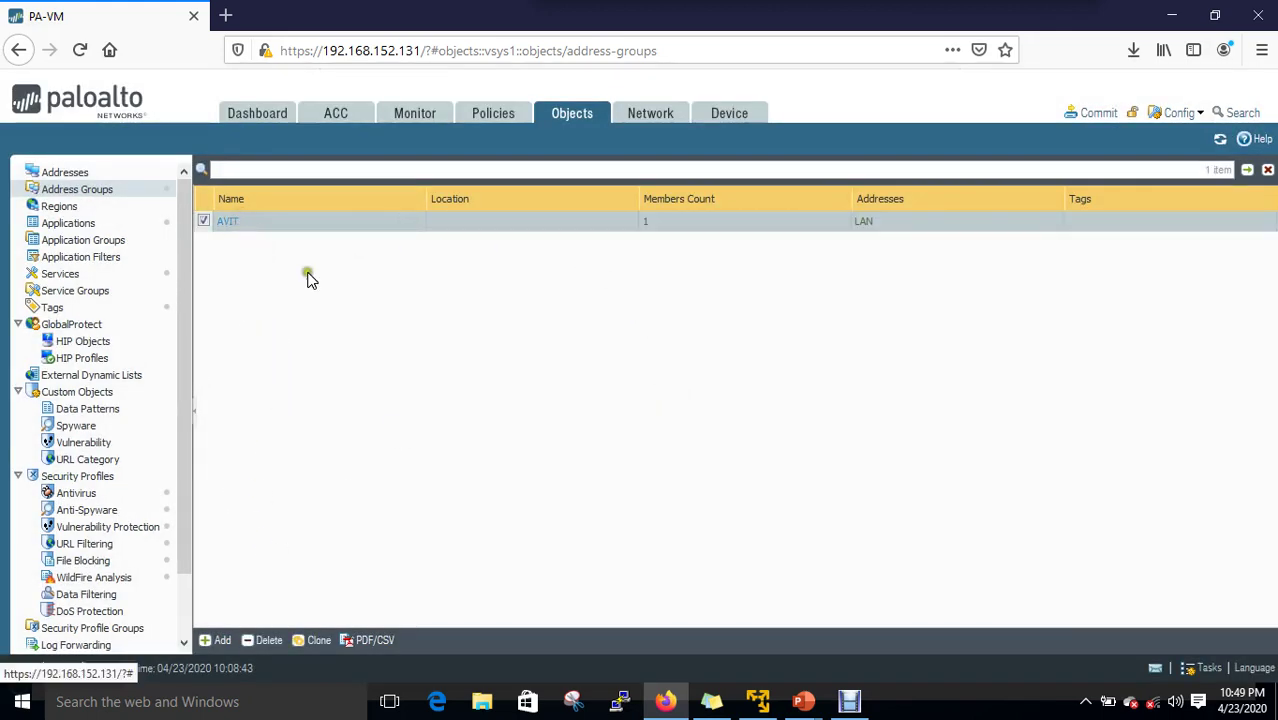
left_click(221, 641)
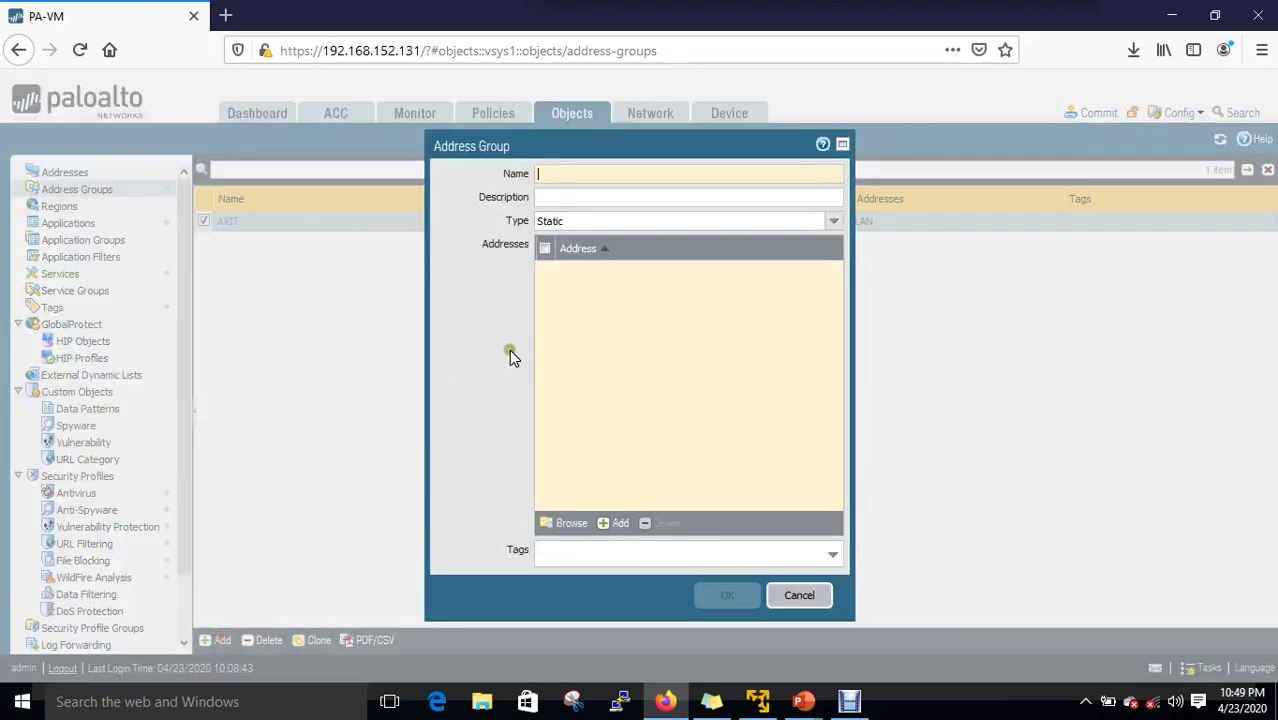
left_click(799, 597)
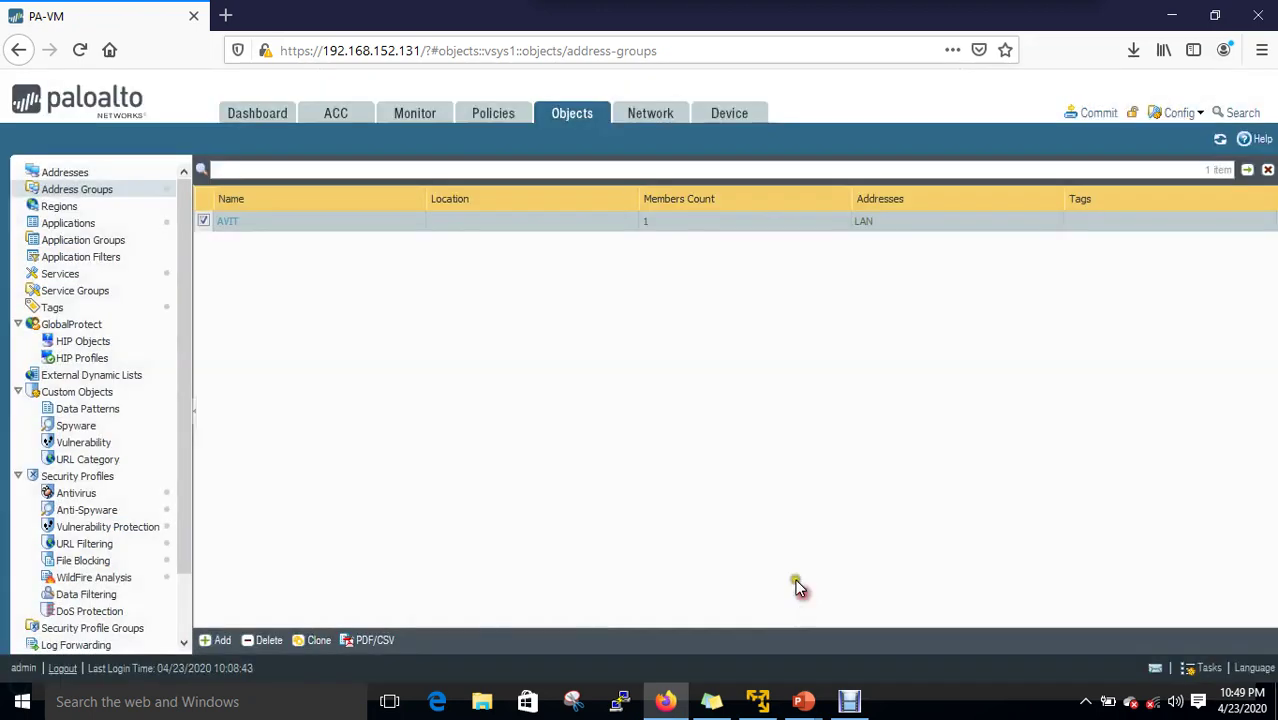
left_click(481, 219)
left_click(317, 226)
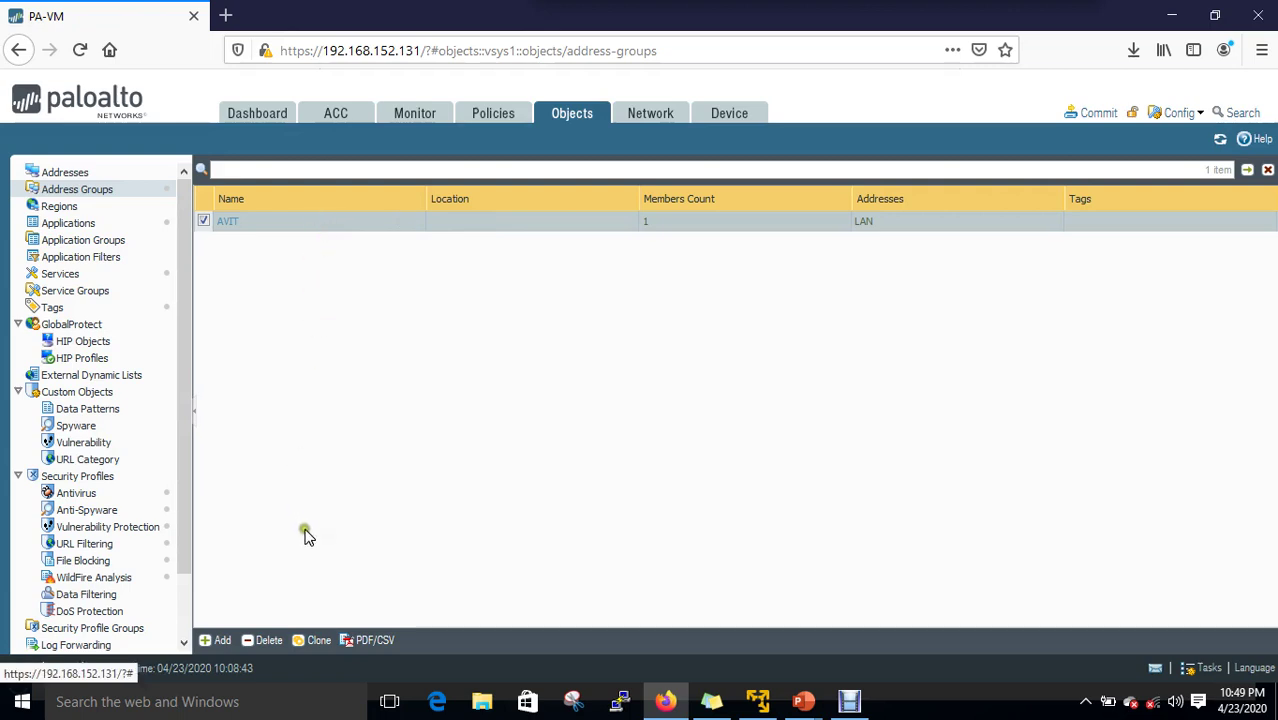
Edit the AVIT address group to add the WAN address object as a member alongside LAN, and save it
left_click(226, 222)
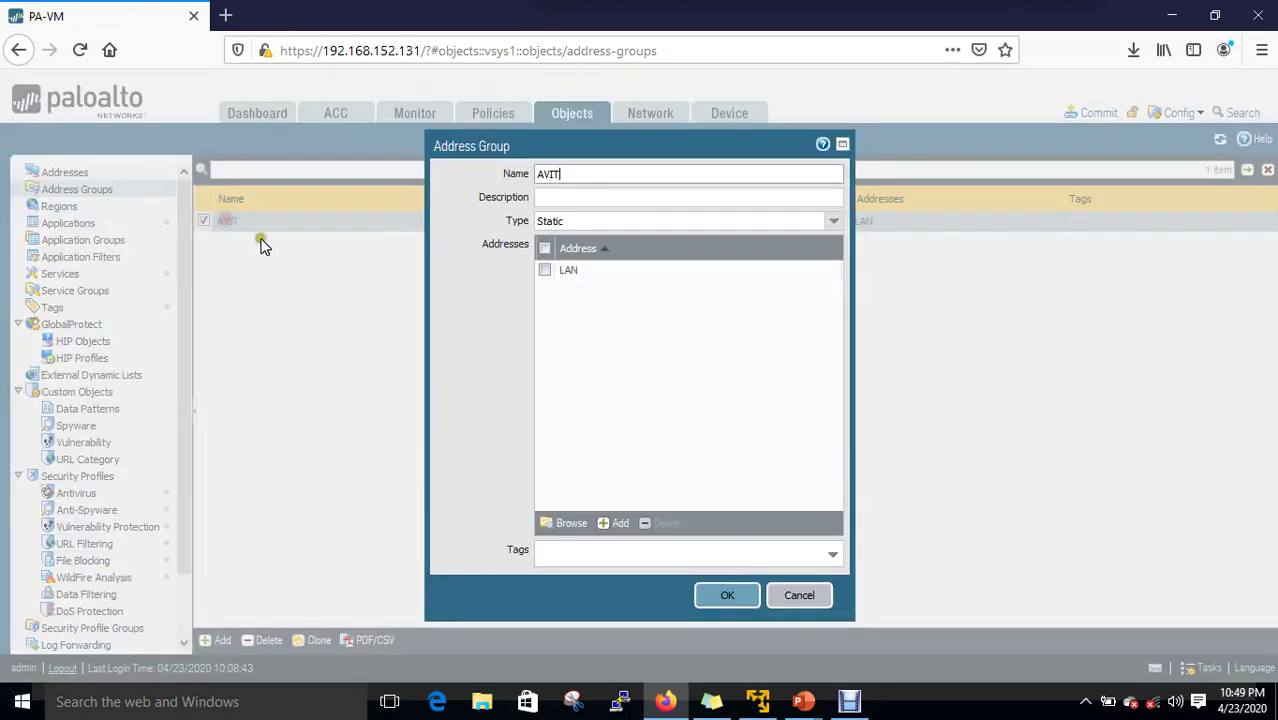
left_click(613, 523)
left_click(594, 340)
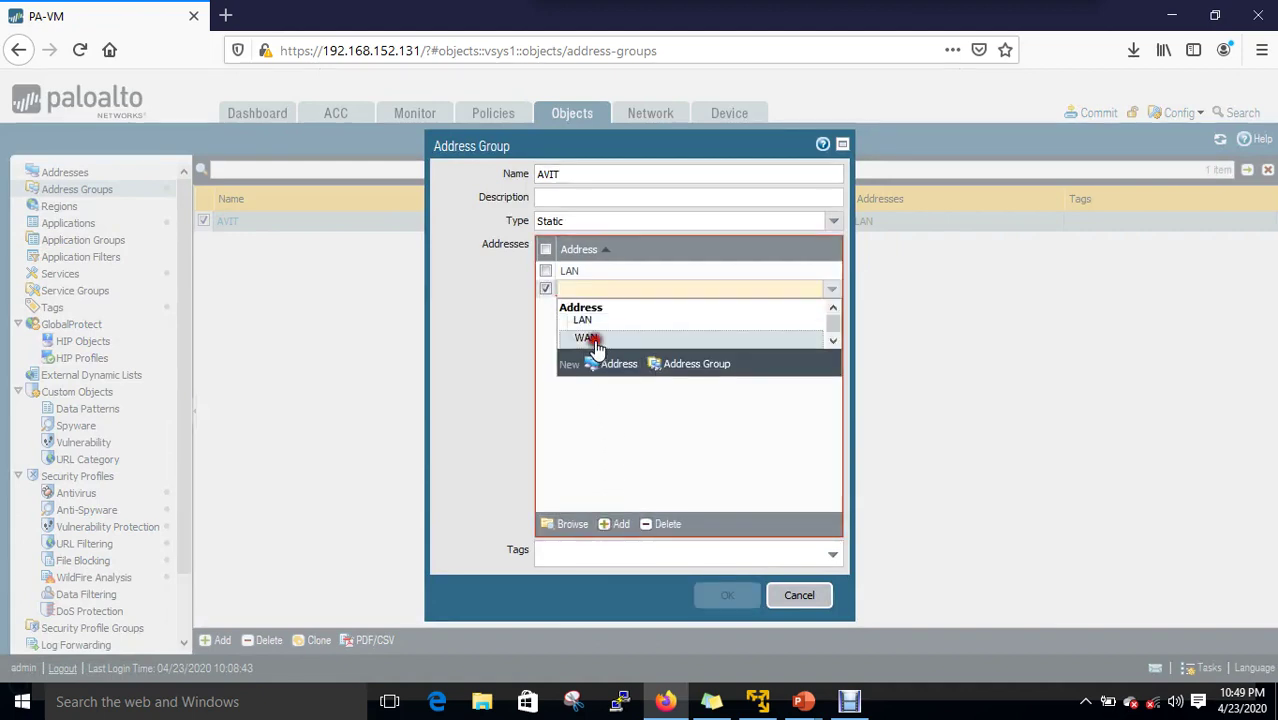
left_click(545, 272)
left_click(716, 598)
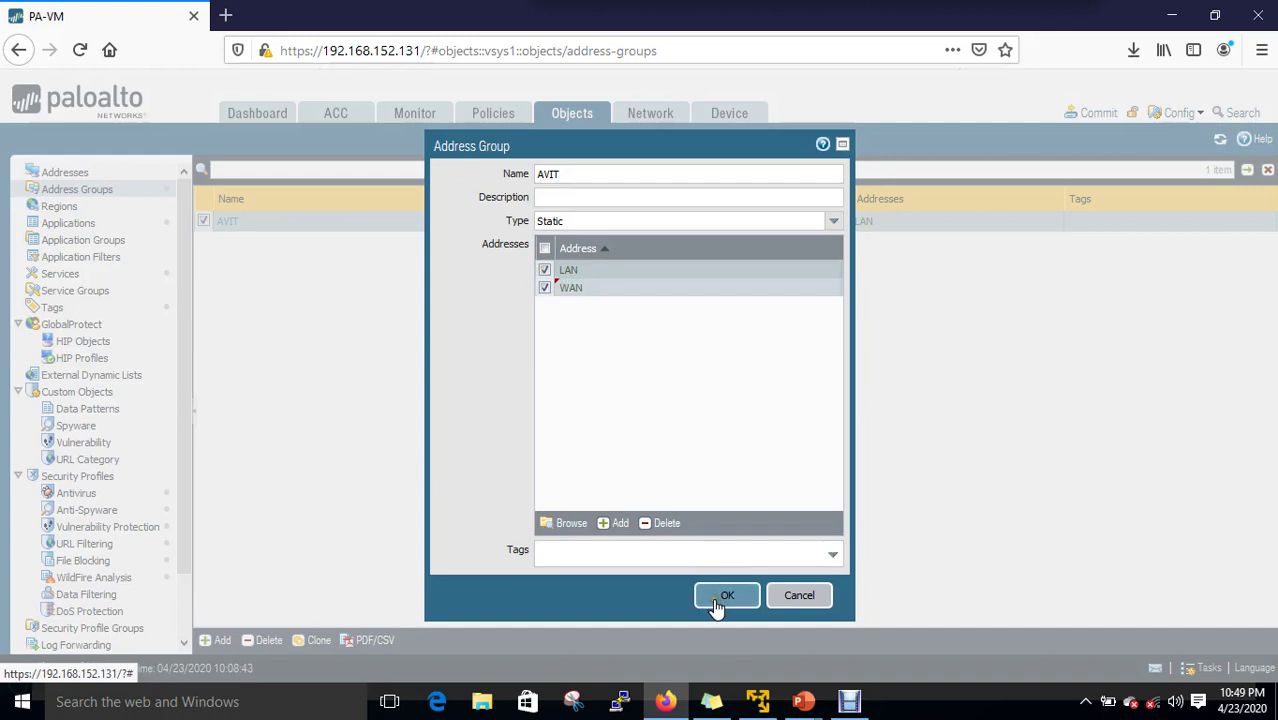
left_click(519, 488)
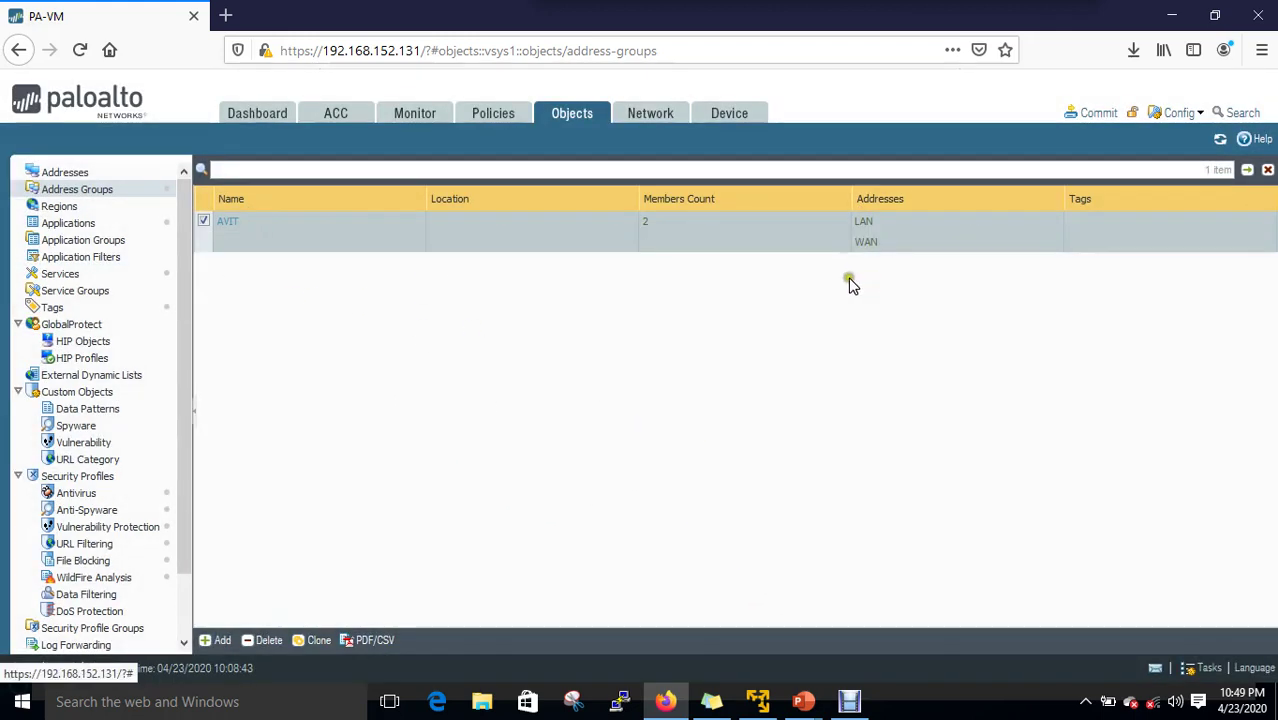
Return to the address objects list, commit all changes to the running configuration and dismiss the commit status
left_click(85, 175)
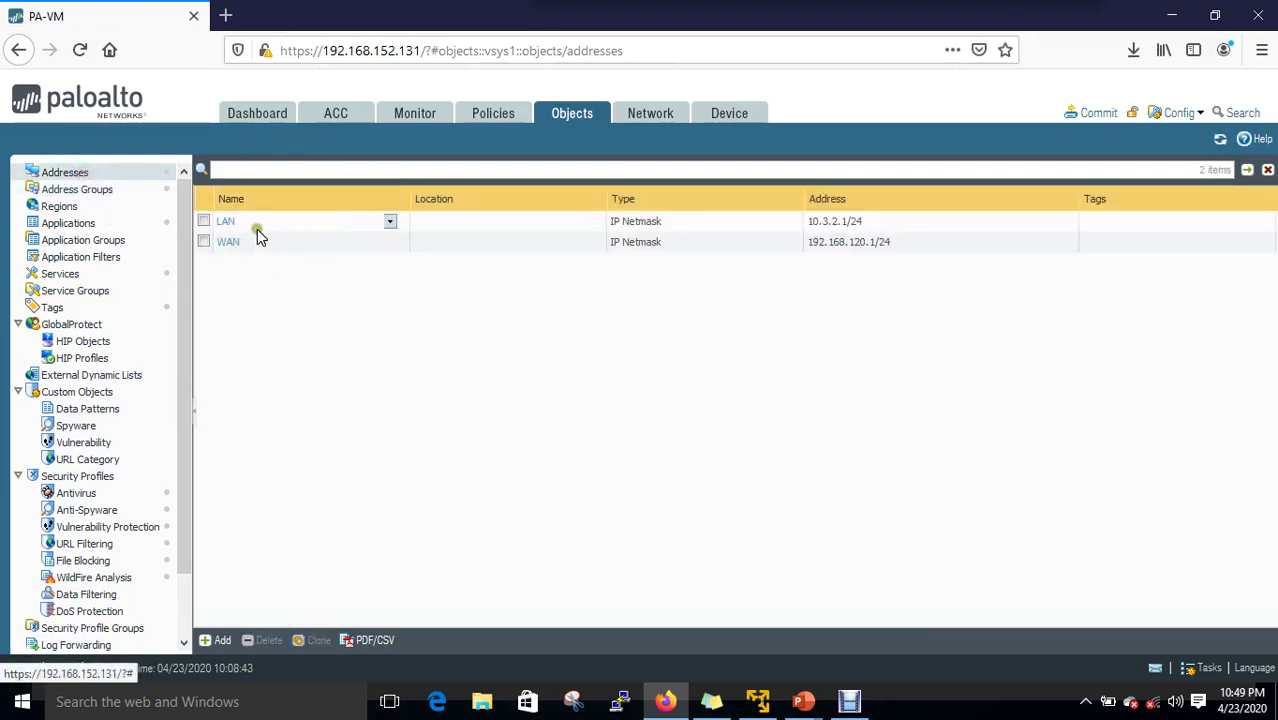
left_click(108, 192)
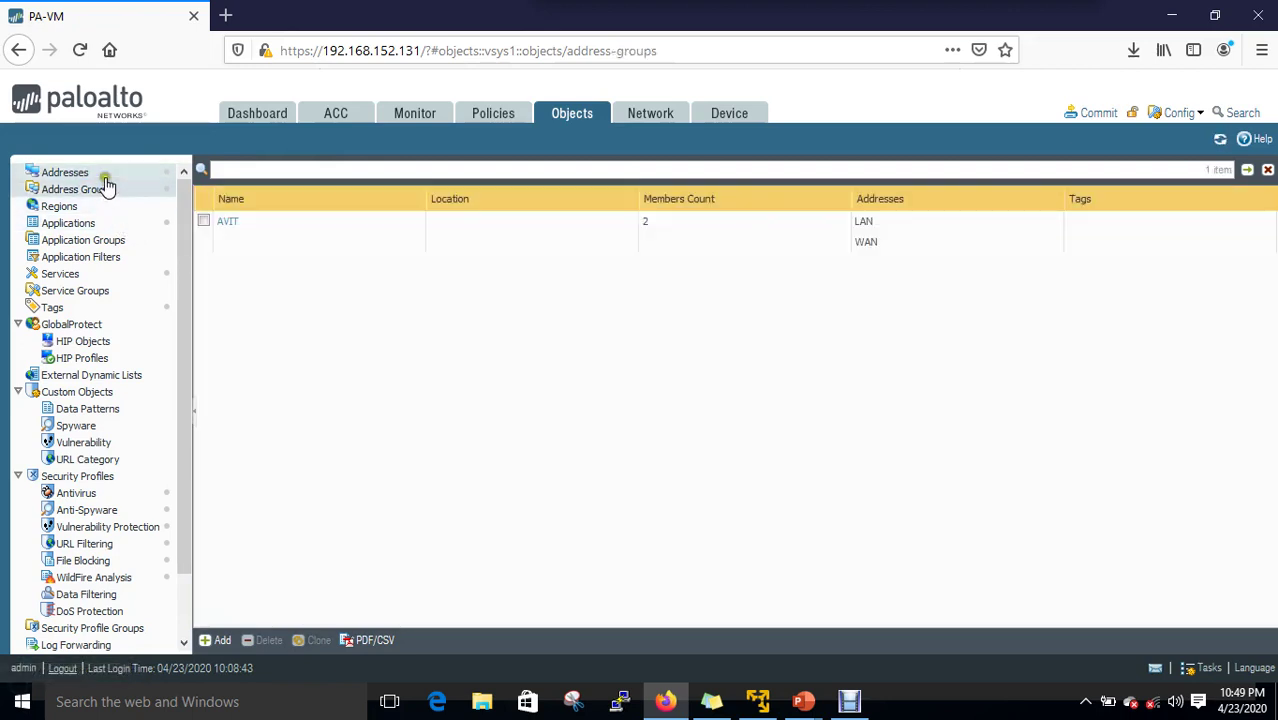
left_click(105, 174)
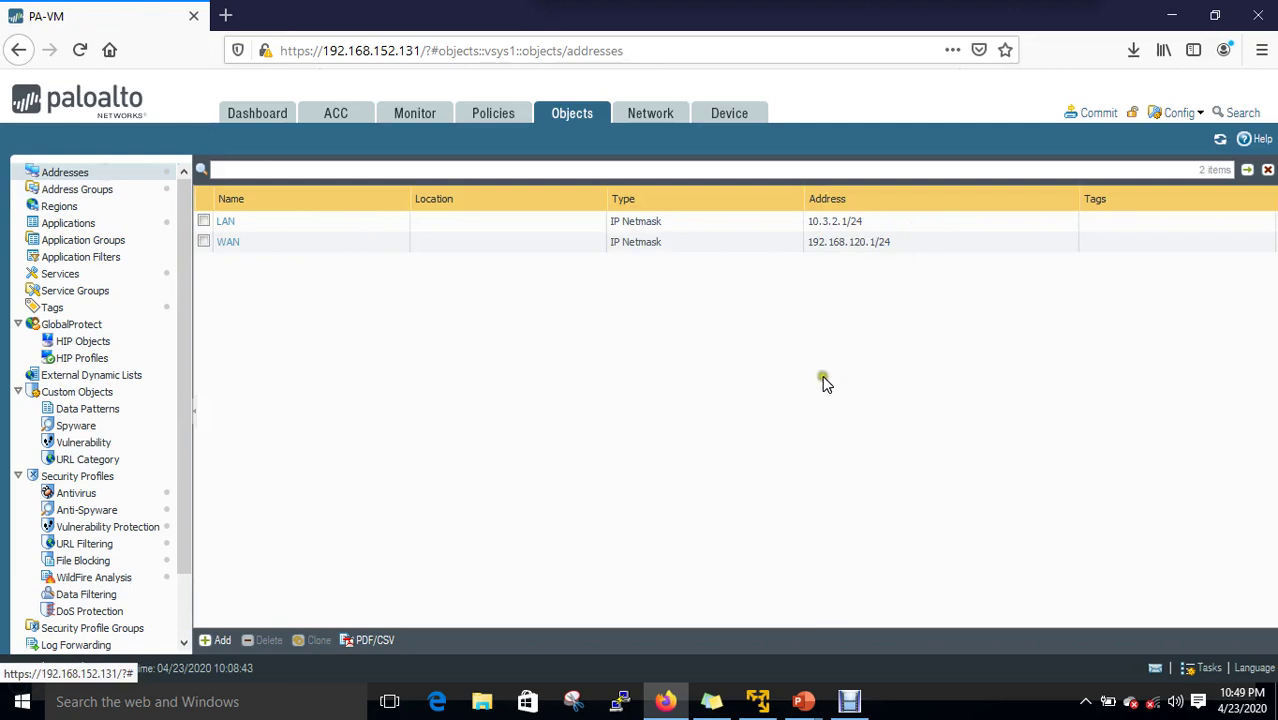
left_click(1097, 112)
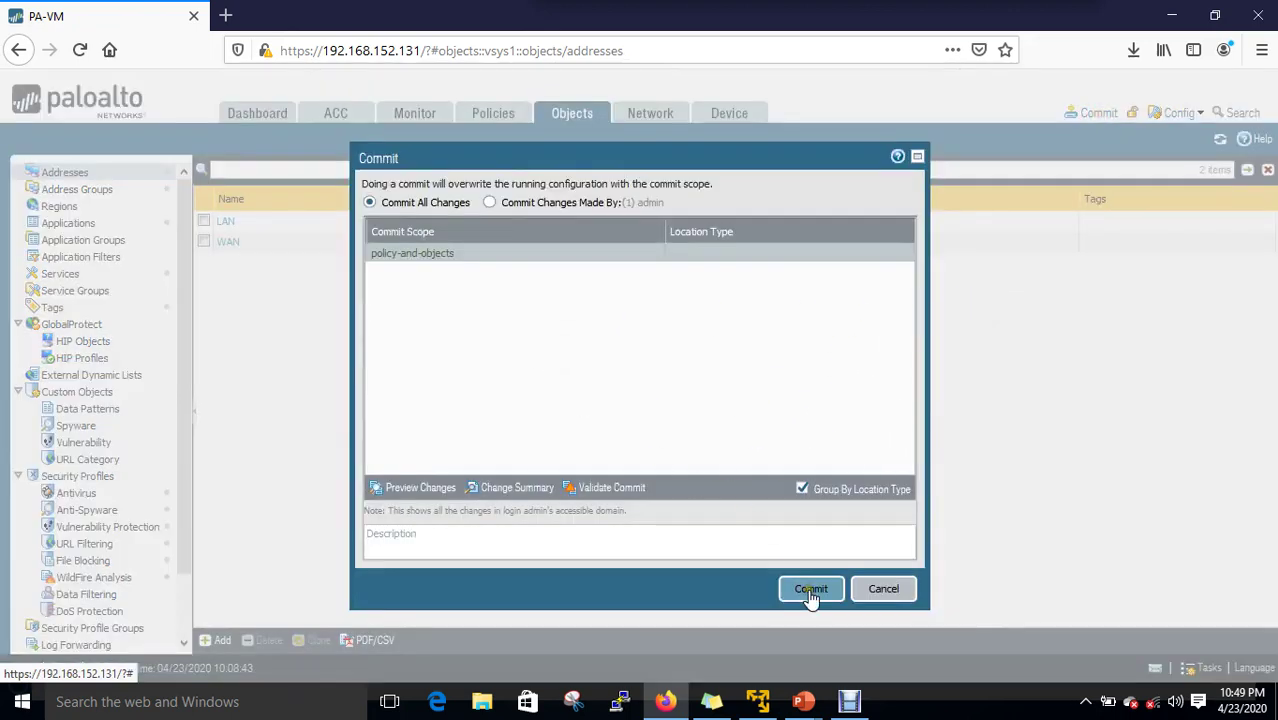
left_click(811, 590)
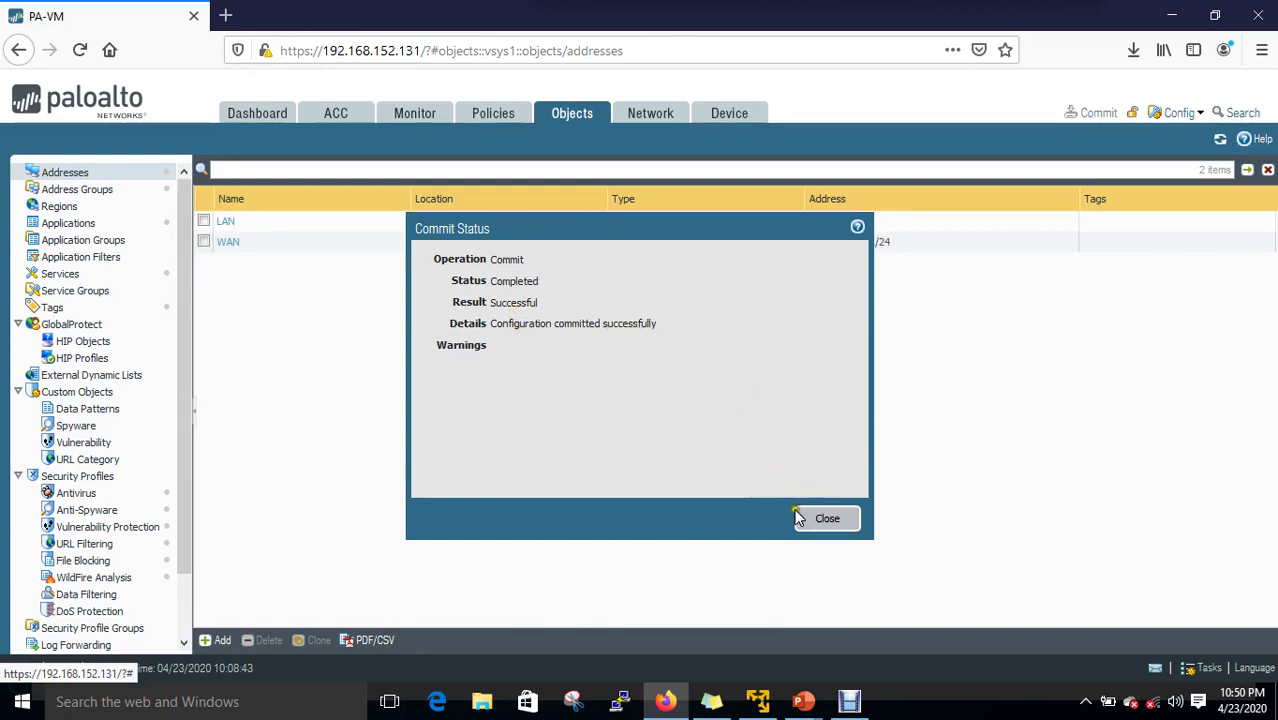
left_click(827, 516)
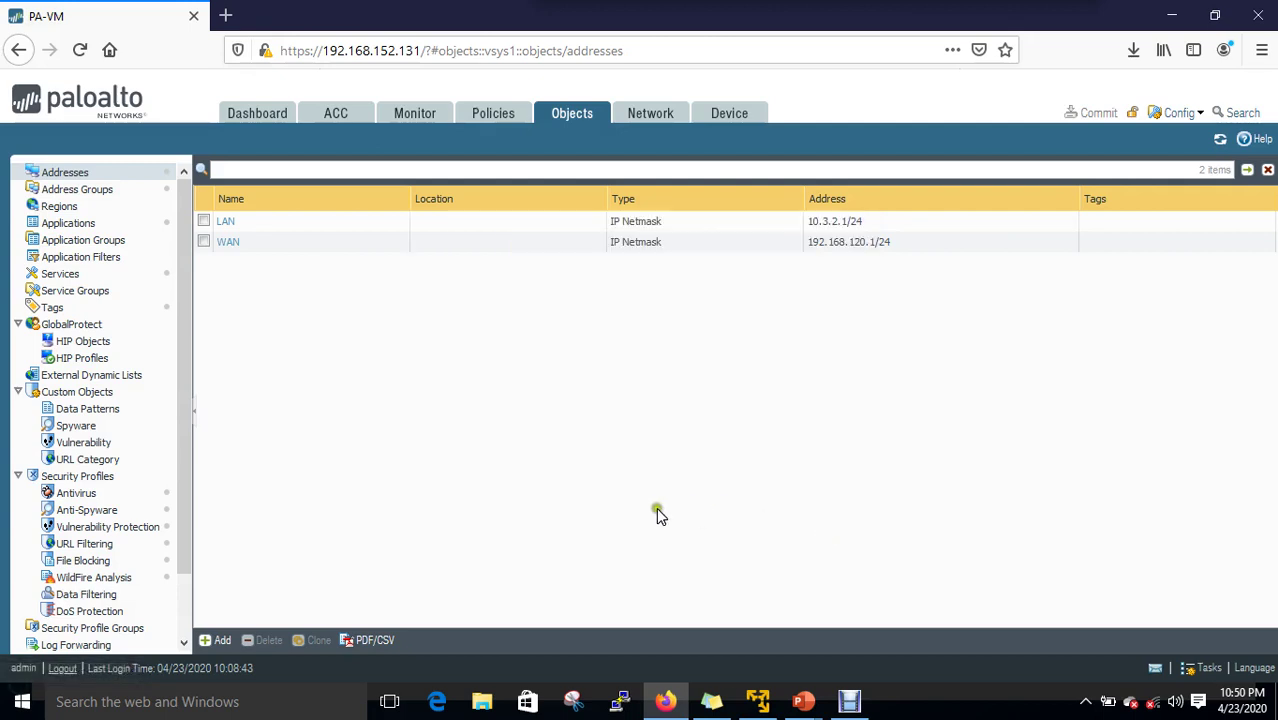
Start an export of the address objects list and set its file type to PDF, leaving the description empty
left_click(372, 641)
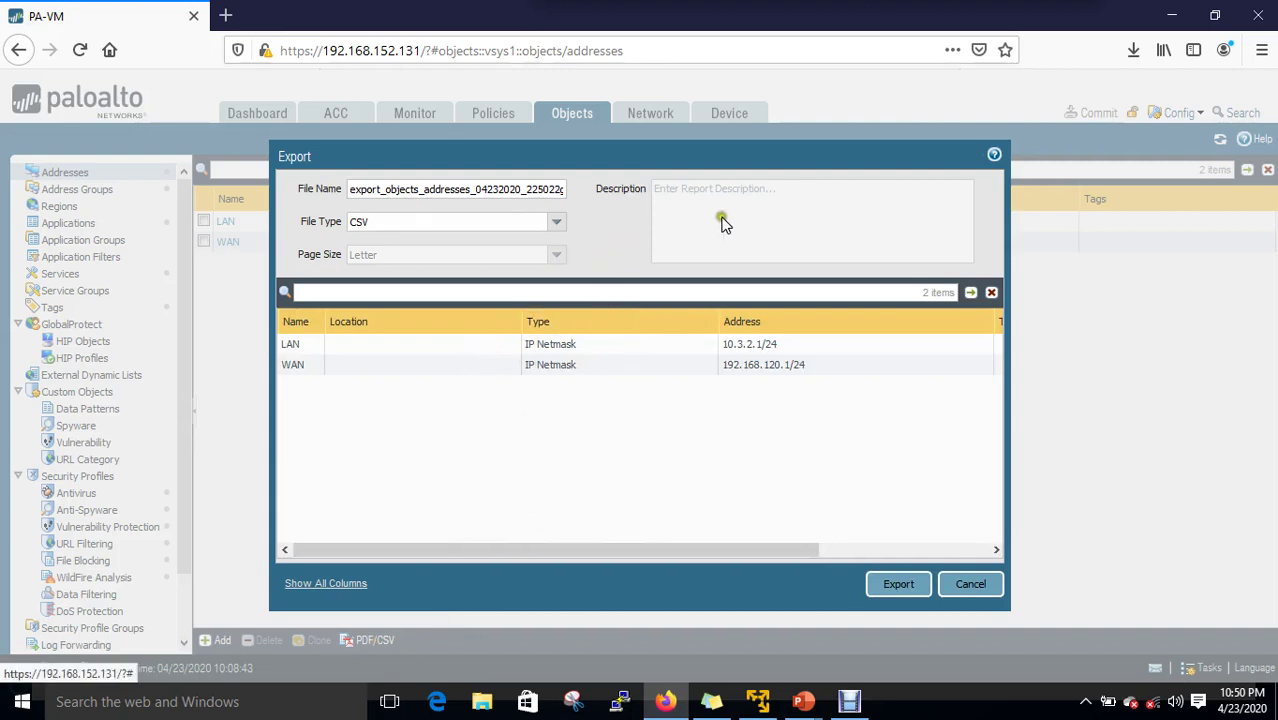
left_click(703, 189)
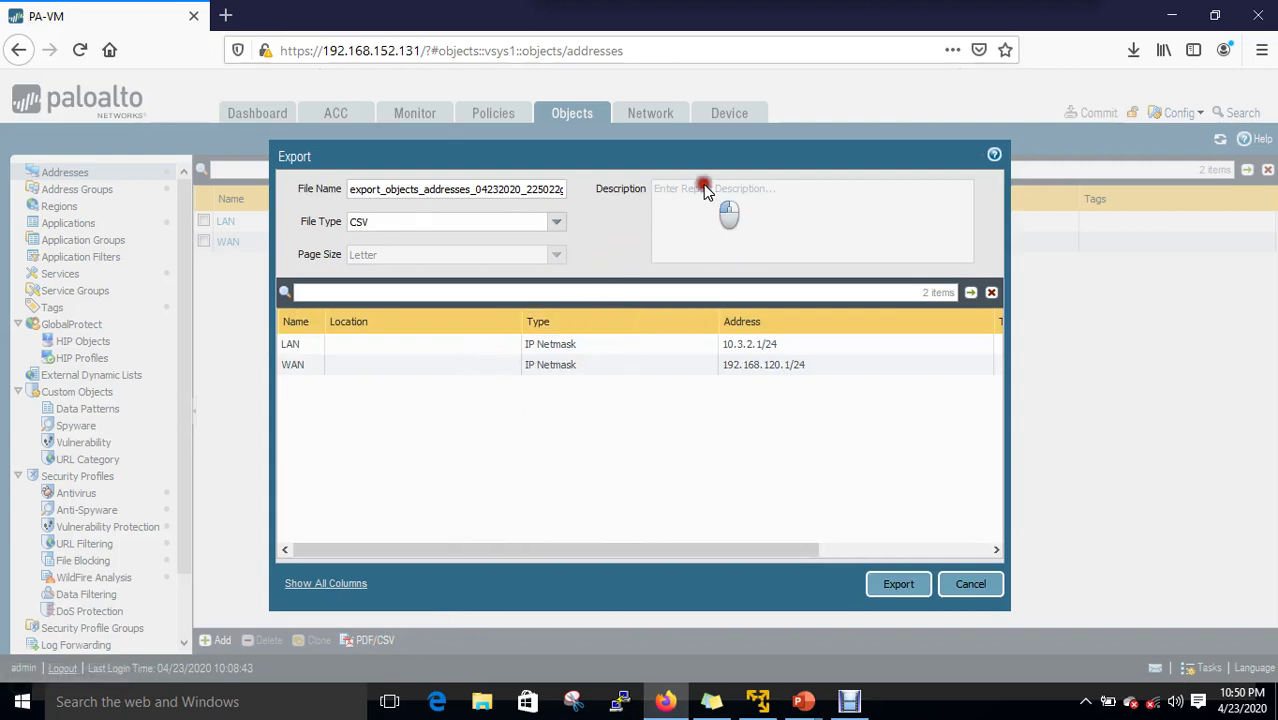
left_click(871, 552)
left_click(315, 198)
left_click(563, 222)
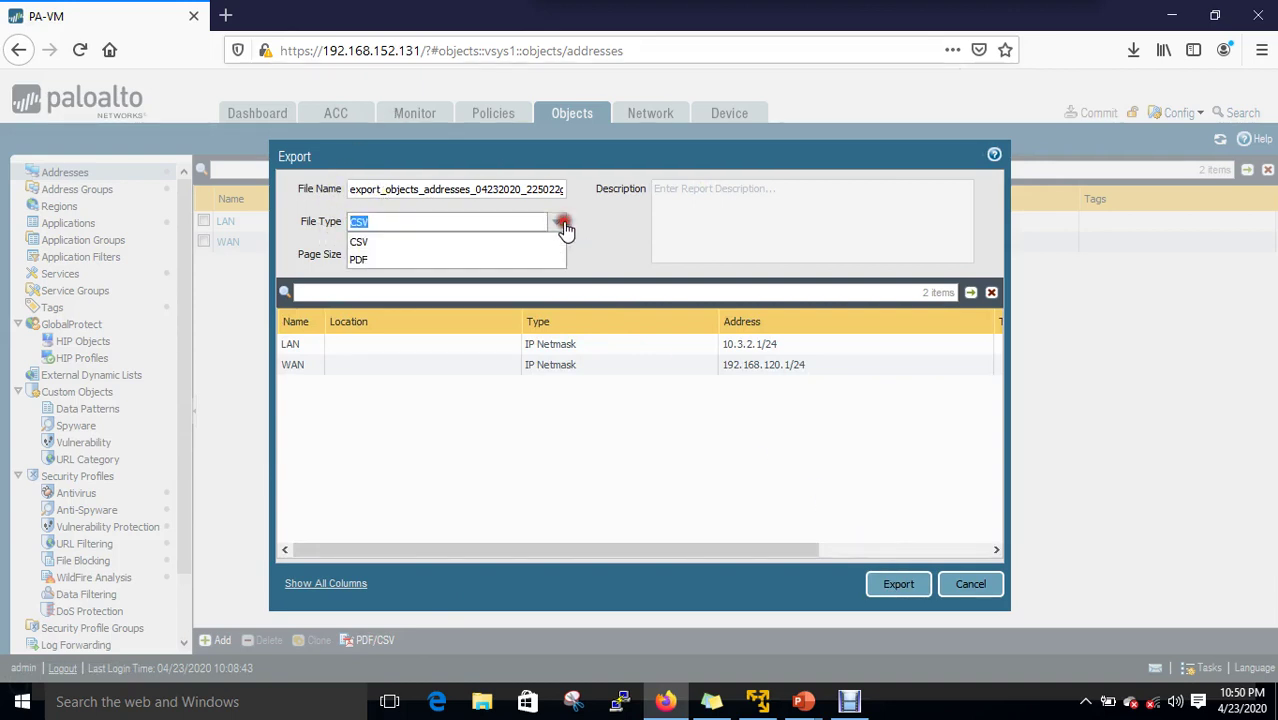
left_click(437, 262)
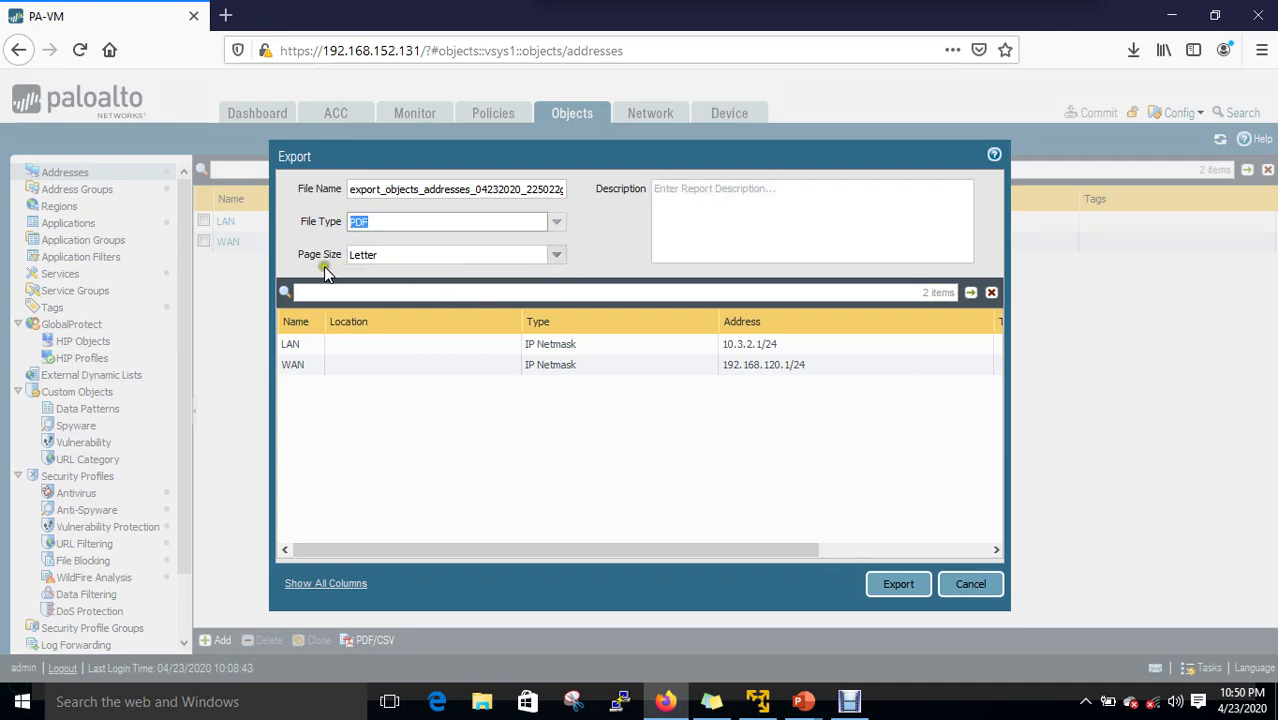
Set the page size of the PDF export to A4
left_click(556, 256)
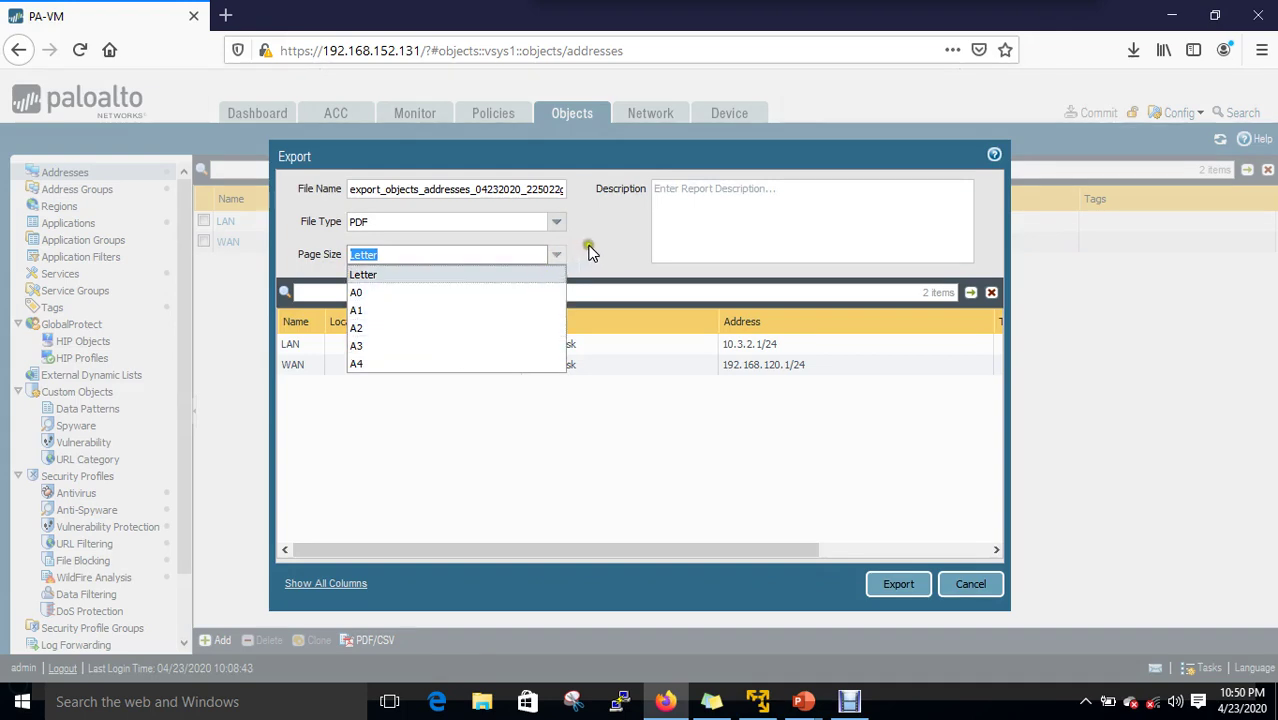
left_click(590, 252)
left_click(556, 256)
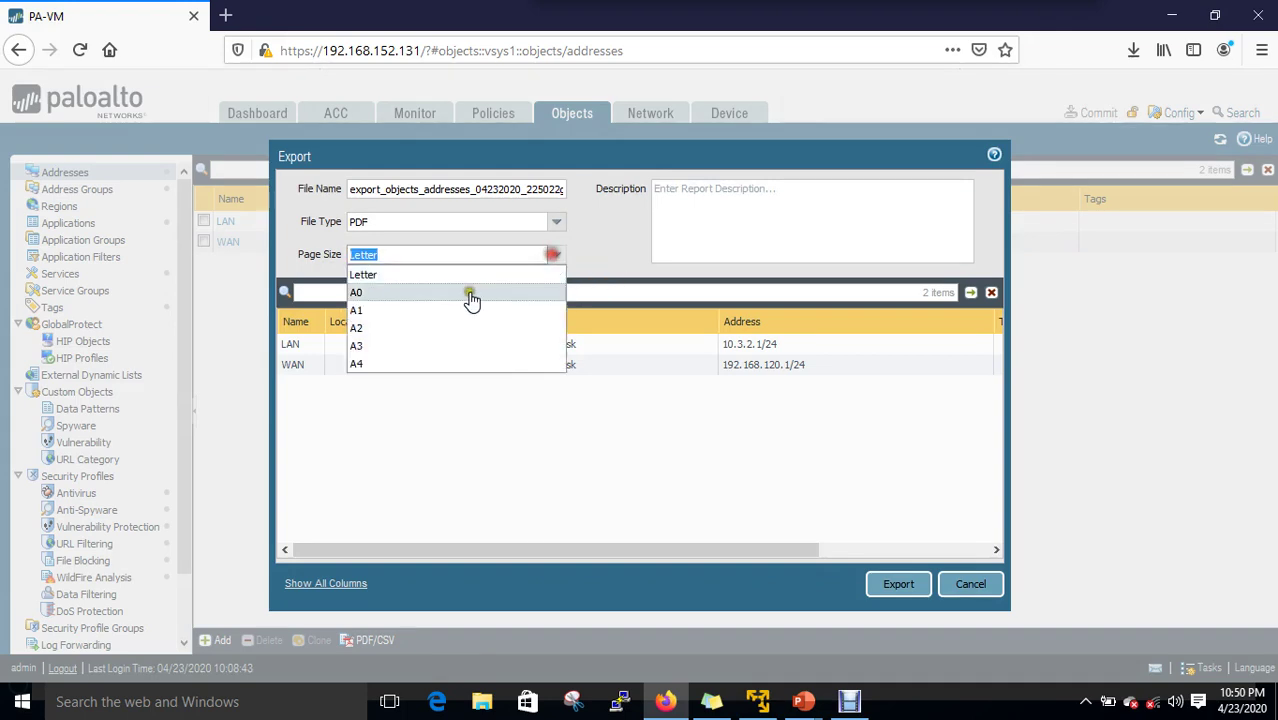
left_click(450, 364)
left_click(609, 252)
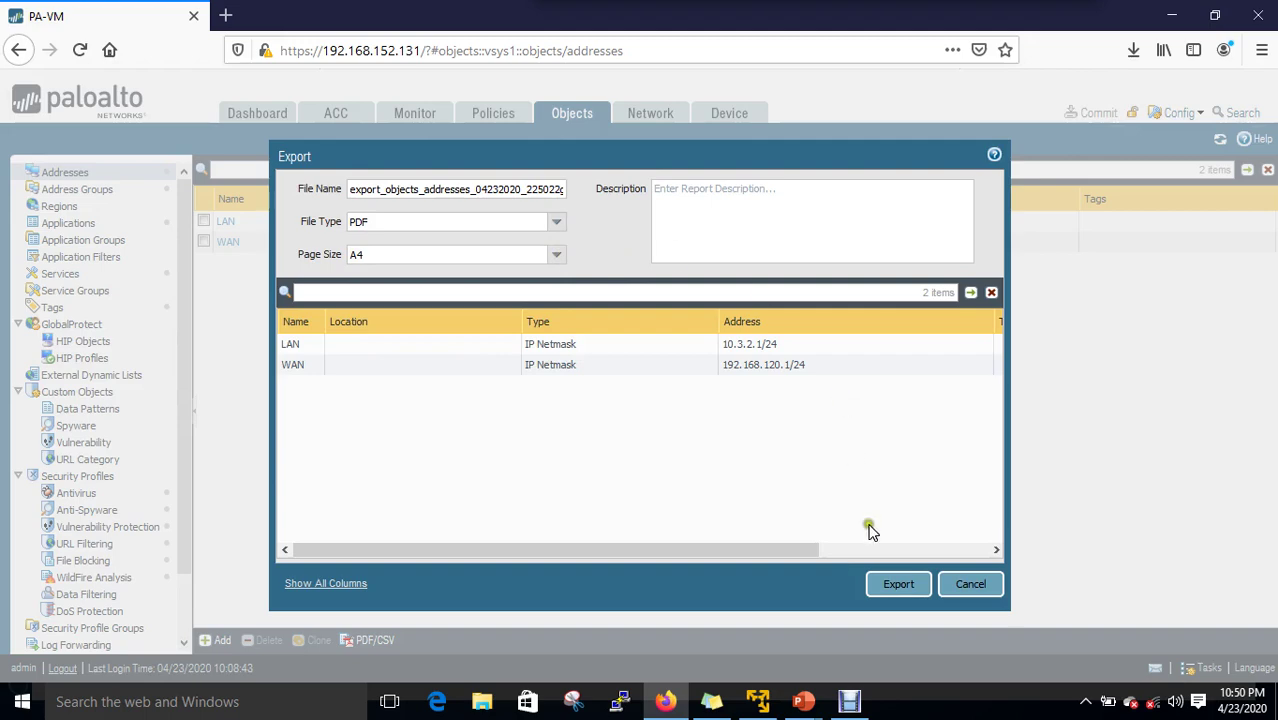
Run the address list export and have the generated PDF file opened with Microsoft Edge
left_click(895, 585)
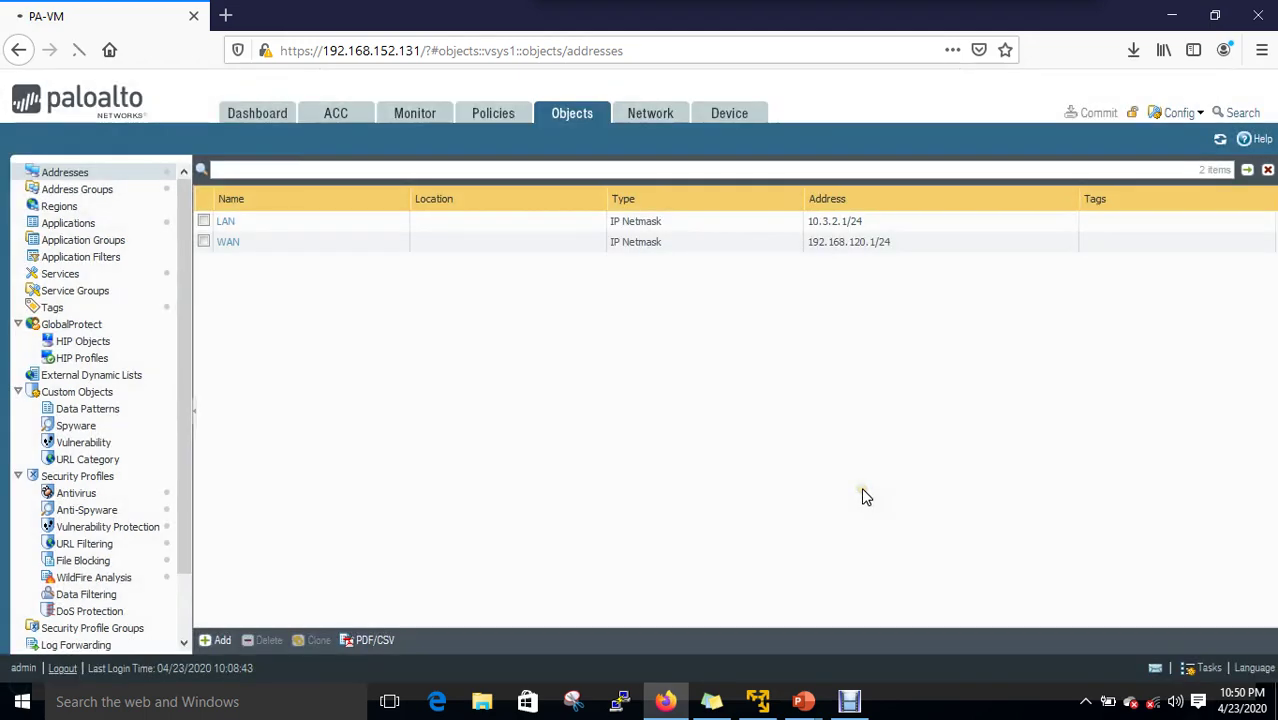
left_click(707, 385)
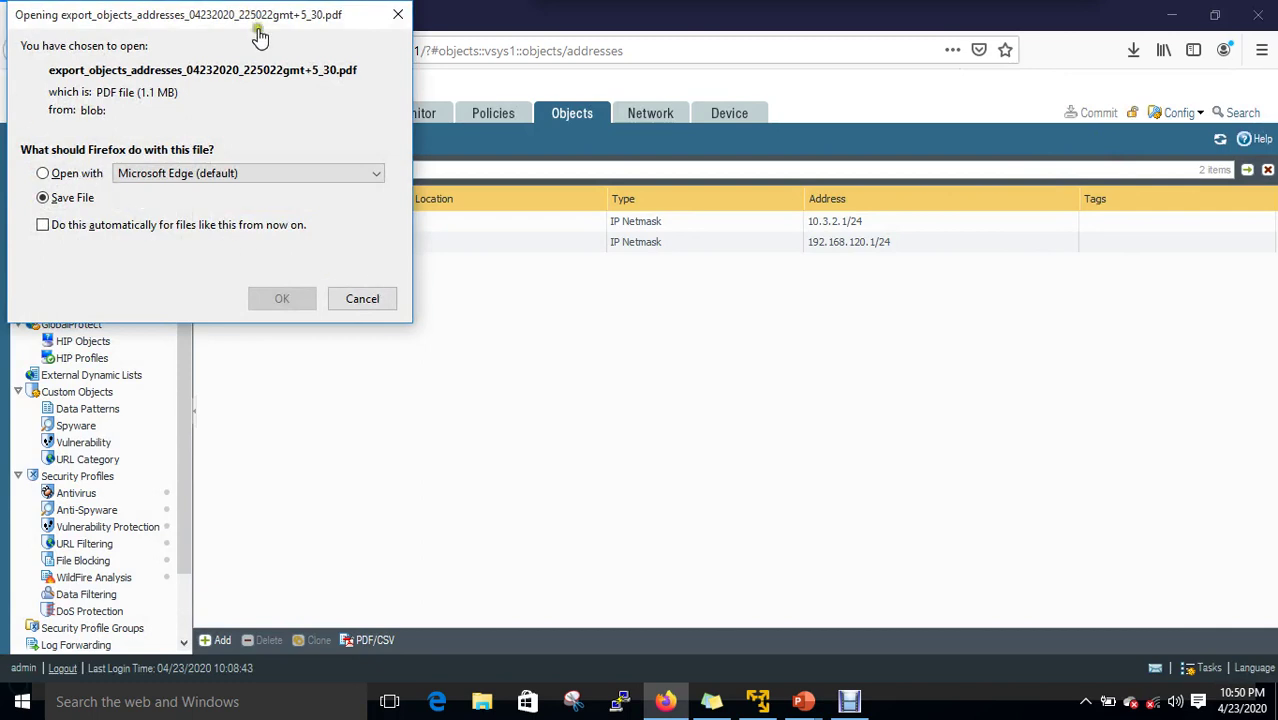
left_click(58, 197)
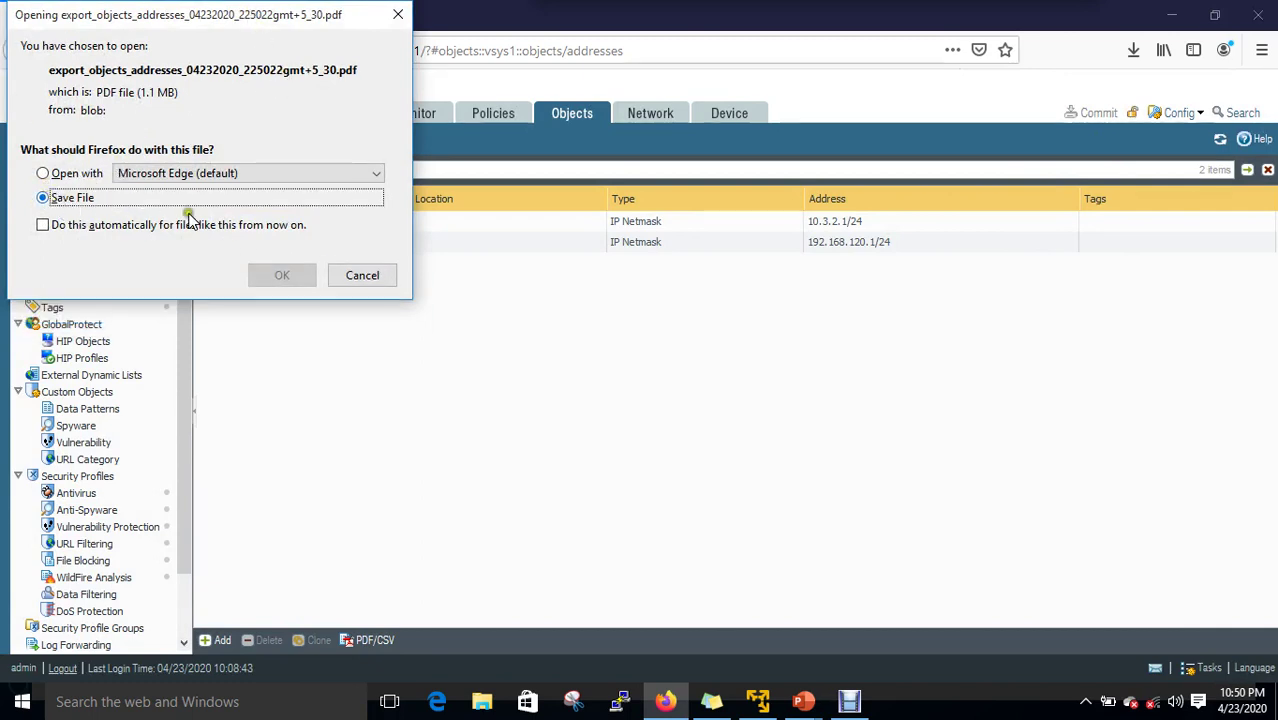
left_click(43, 173)
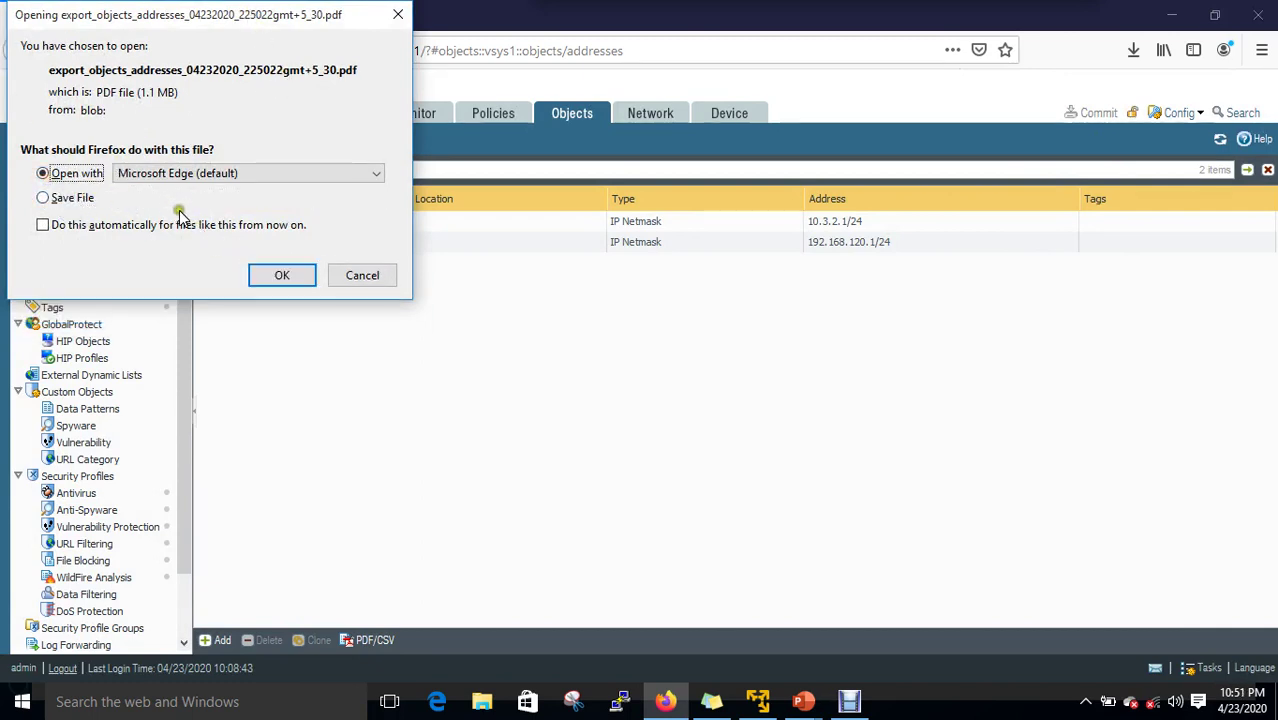
left_click(272, 276)
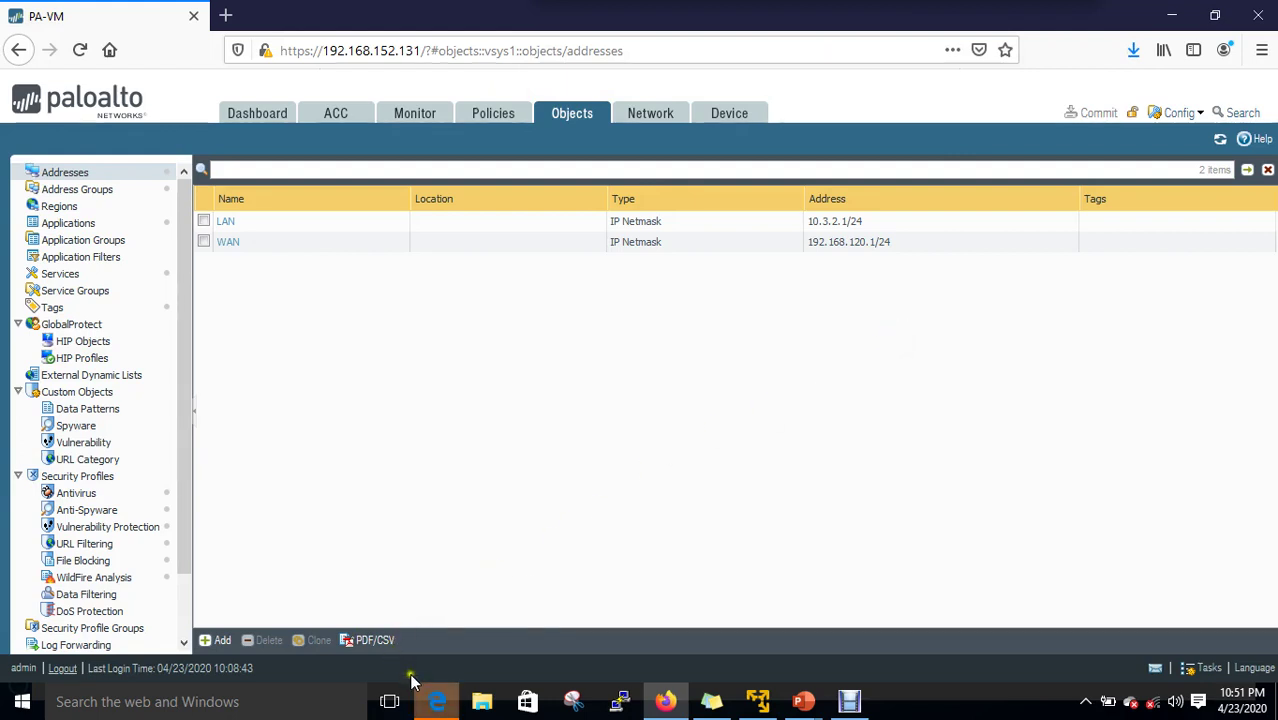
Switch to Microsoft Edge to show the exported addresses PDF and maximize its window
left_click(437, 695)
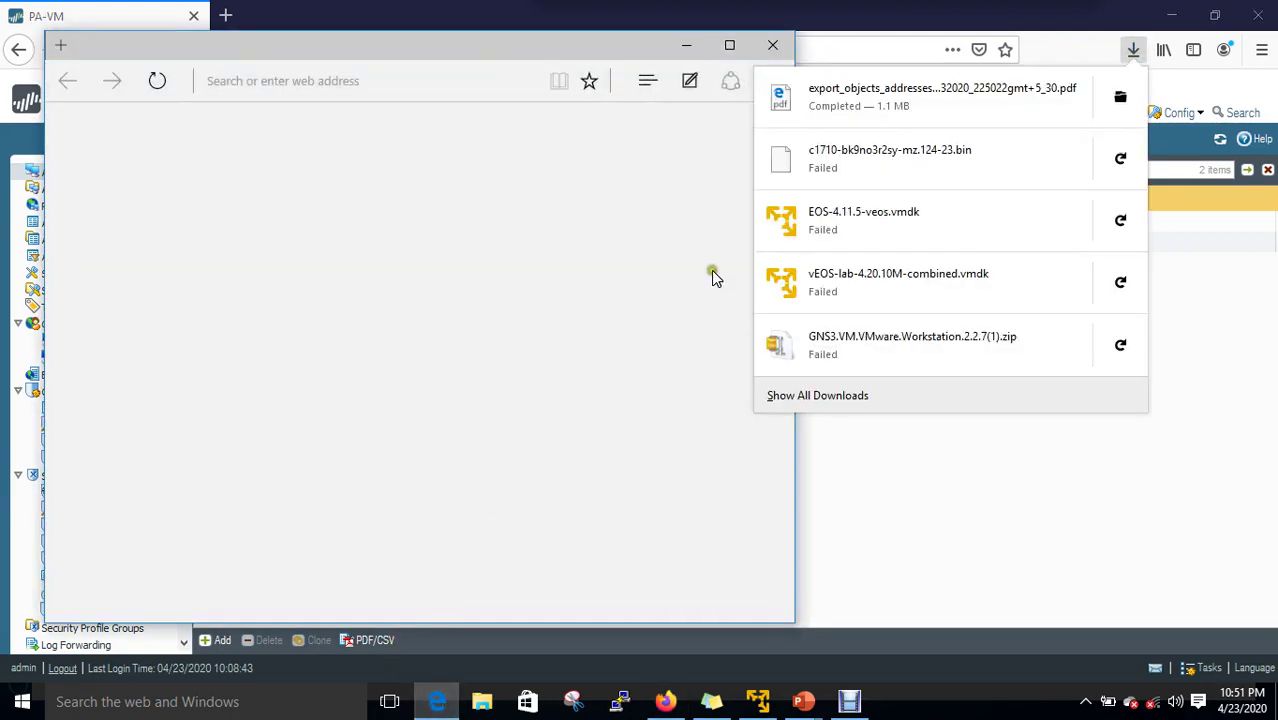
left_click(875, 105)
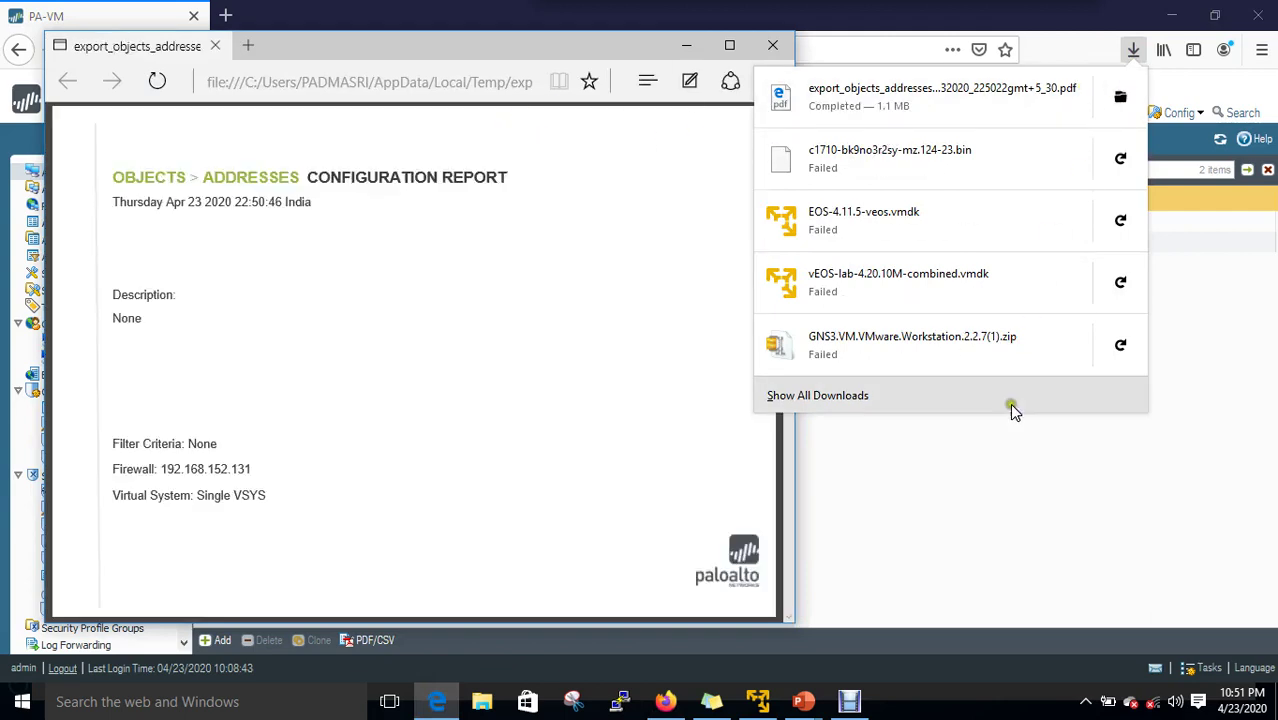
left_click(961, 508)
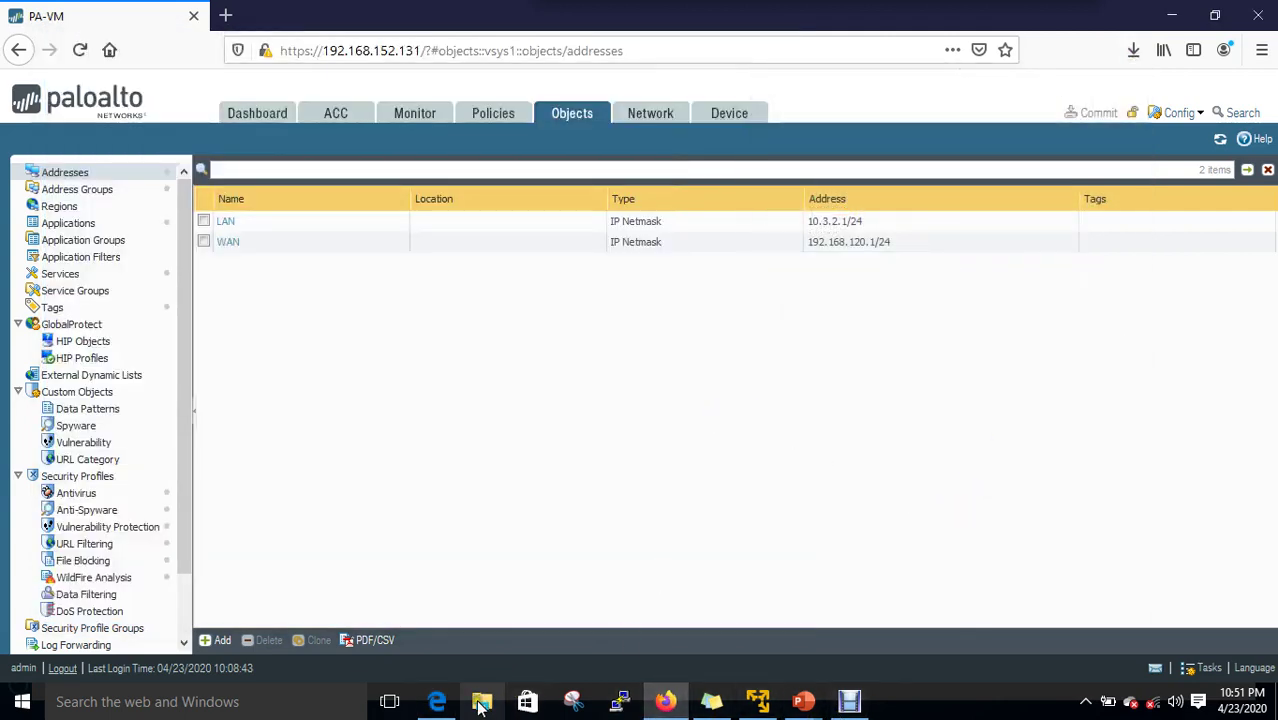
left_click(437, 701)
left_click(729, 45)
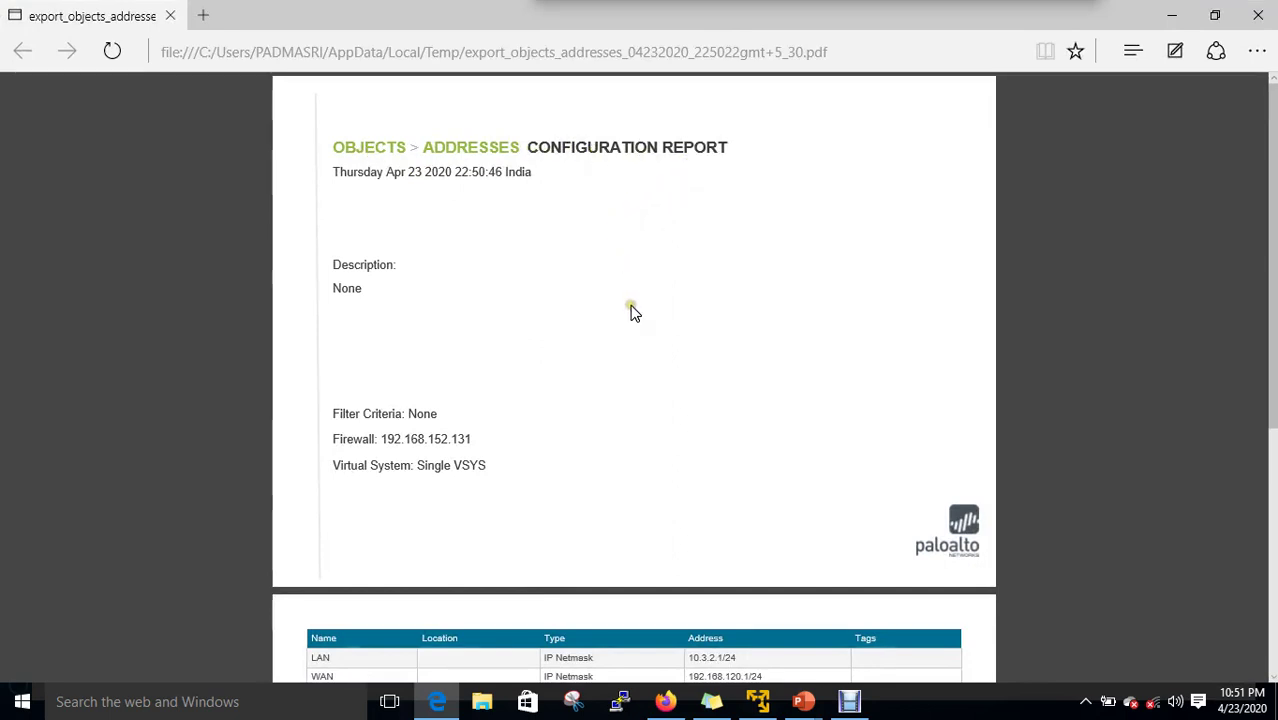
Examine the addresses configuration report, from the cover page details to the table of address objects
scroll(634, 312, "down", 4)
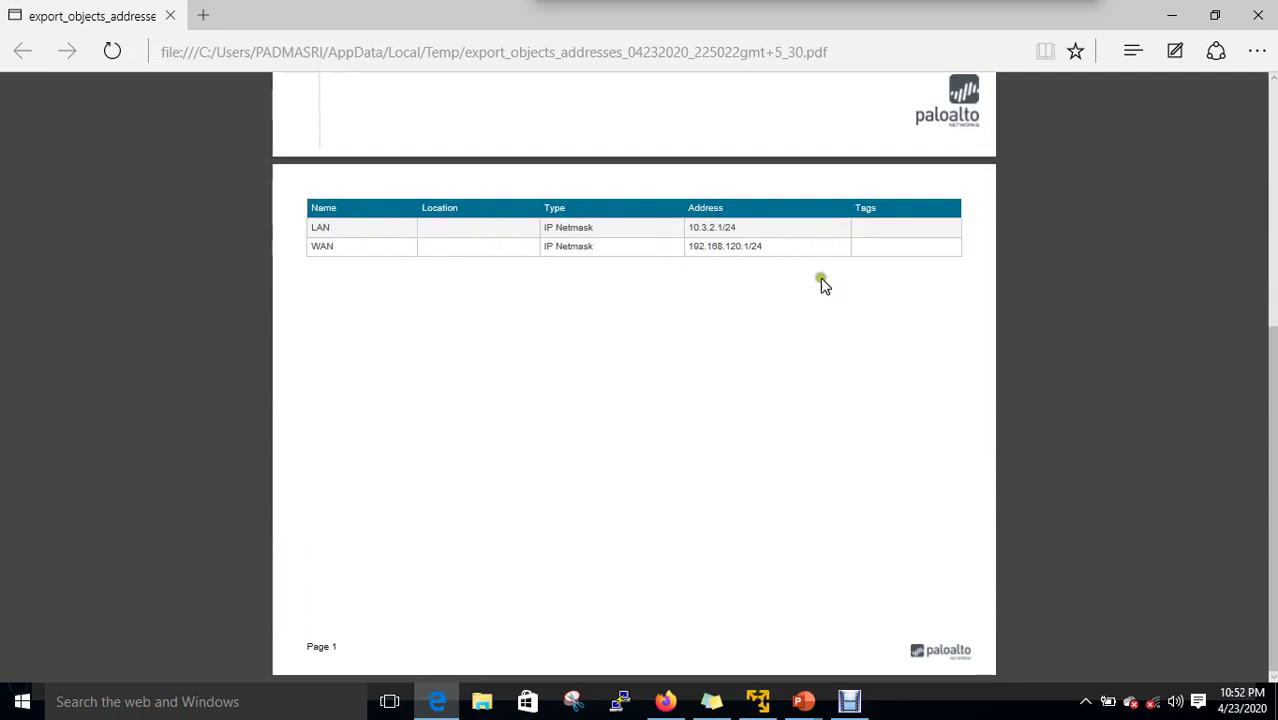
scroll(591, 352, "up", 4)
scroll(591, 352, "down", 2)
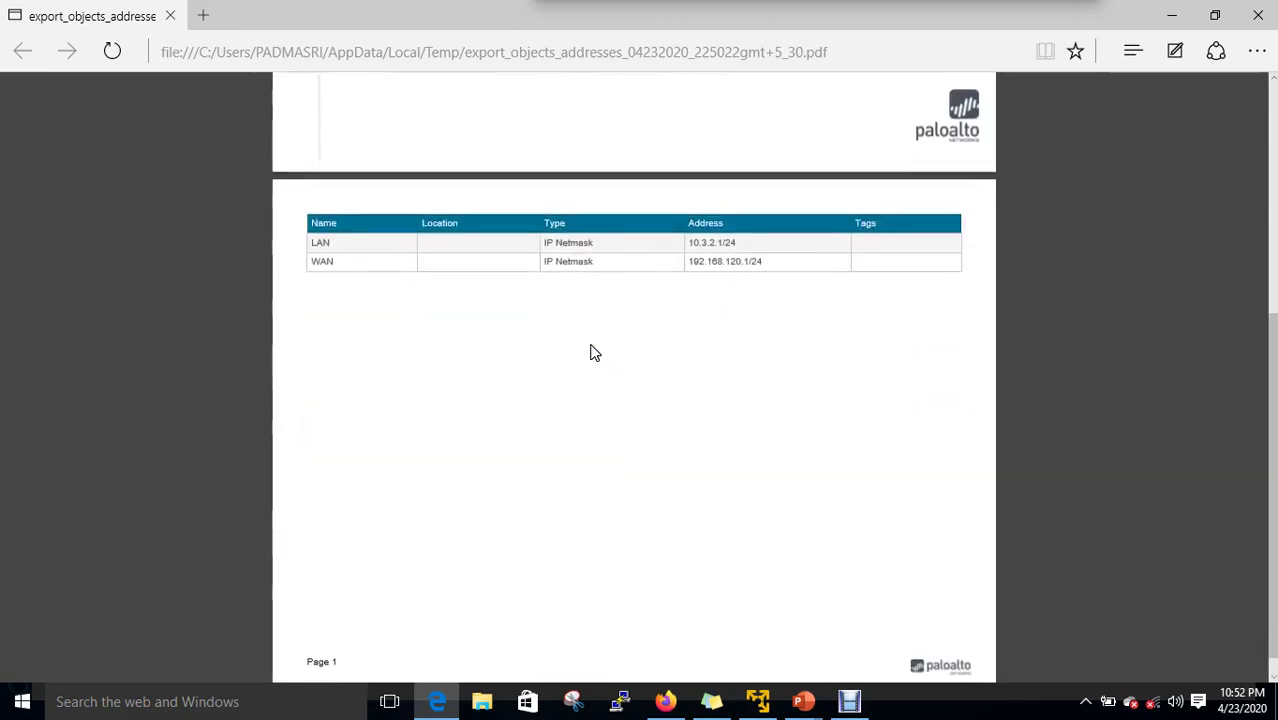
scroll(591, 352, "up", 2)
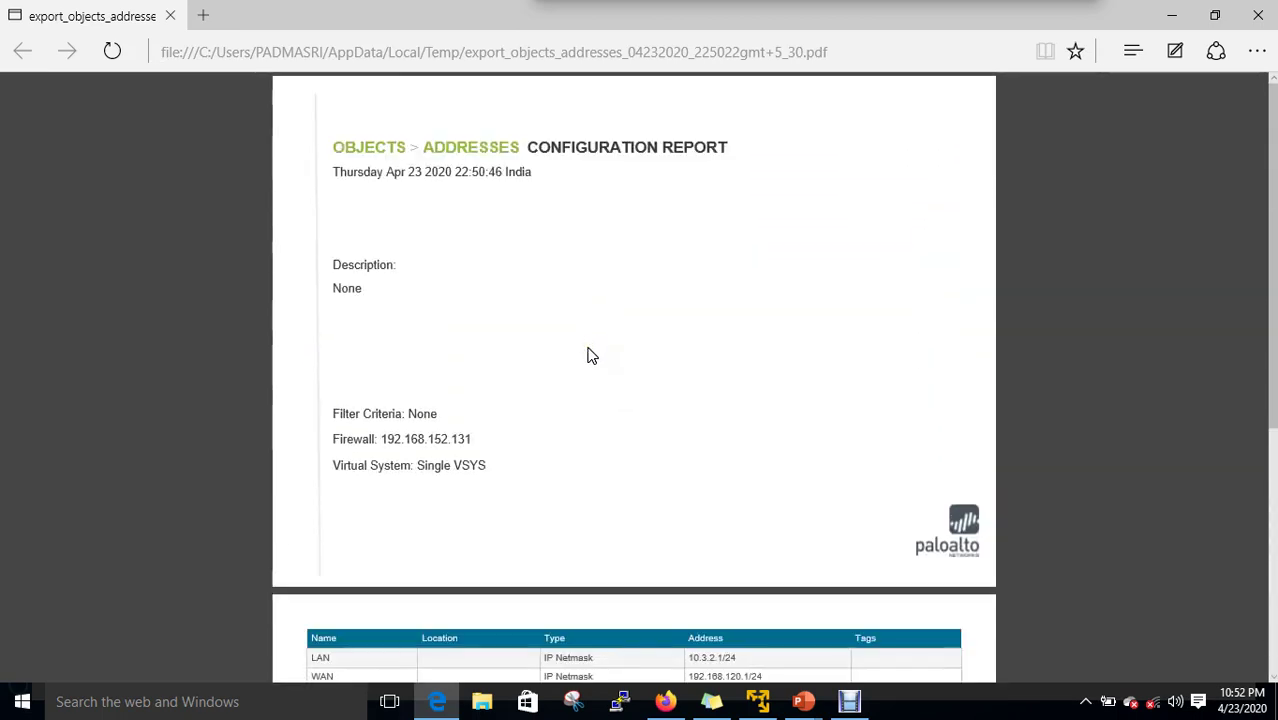
scroll(590, 354, "down", 4)
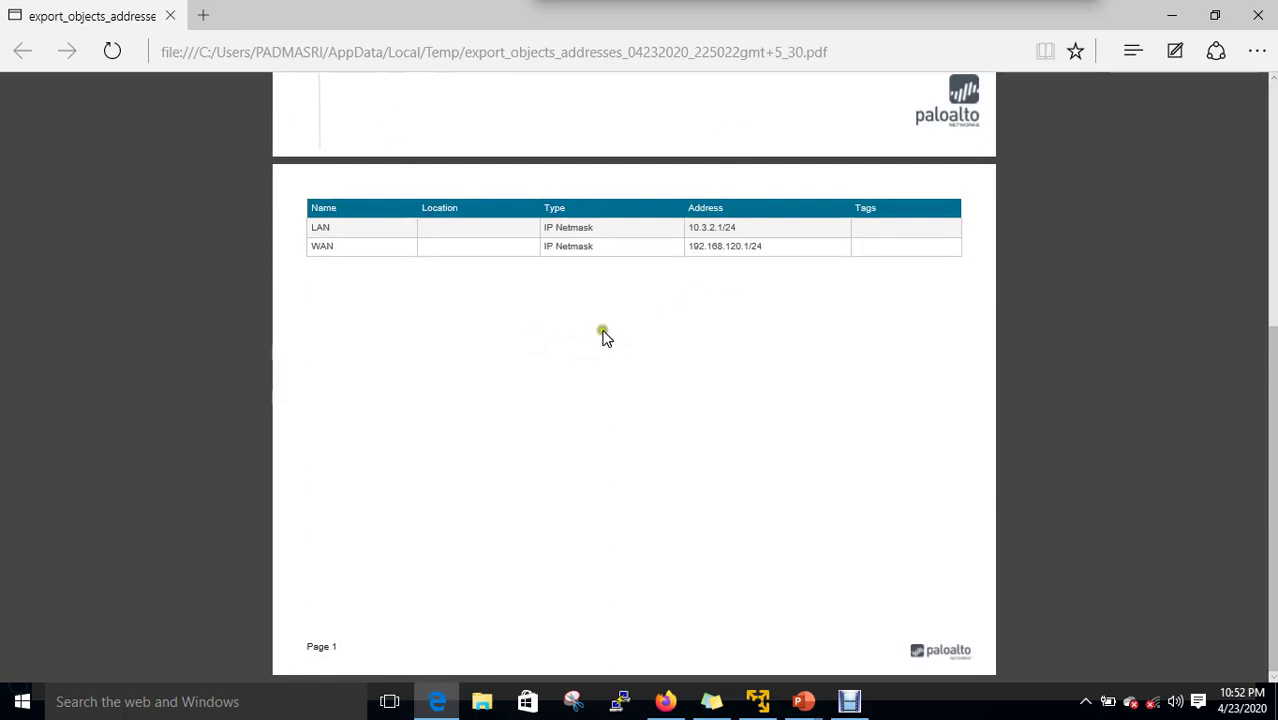
scroll(940, 314, "up", 3)
scroll(940, 314, "up", 1)
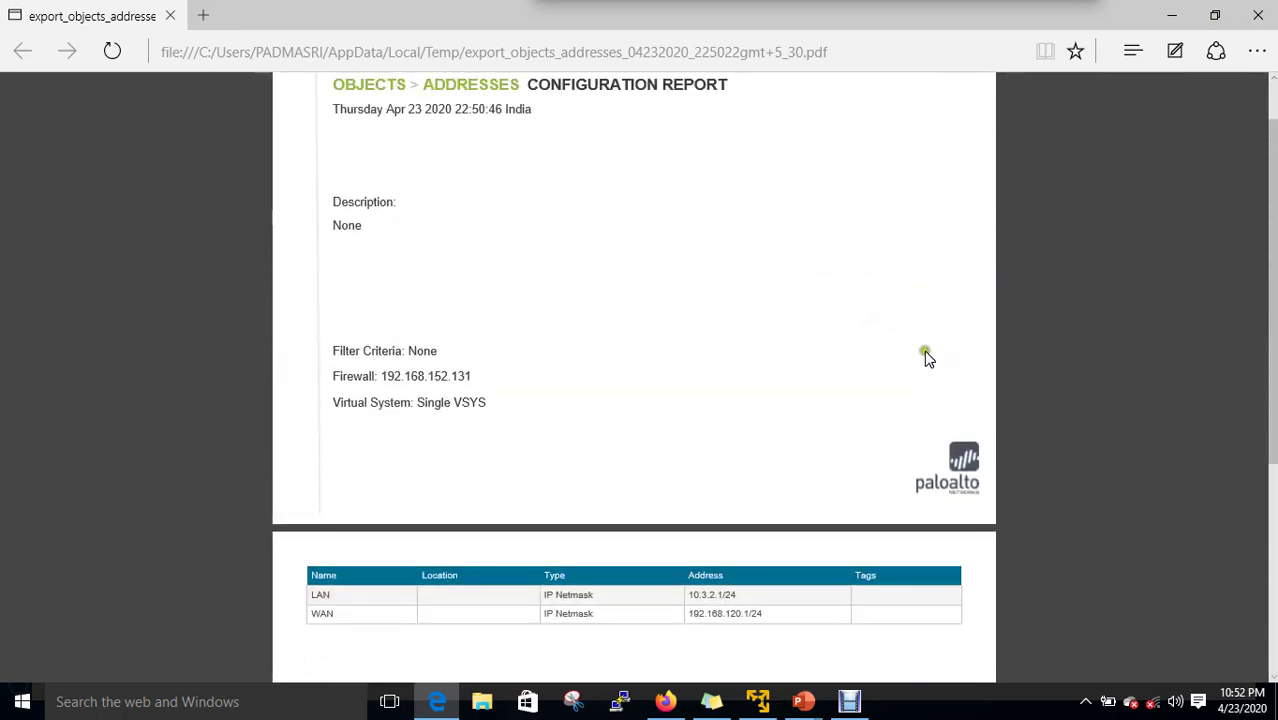
scroll(716, 360, "up", 1)
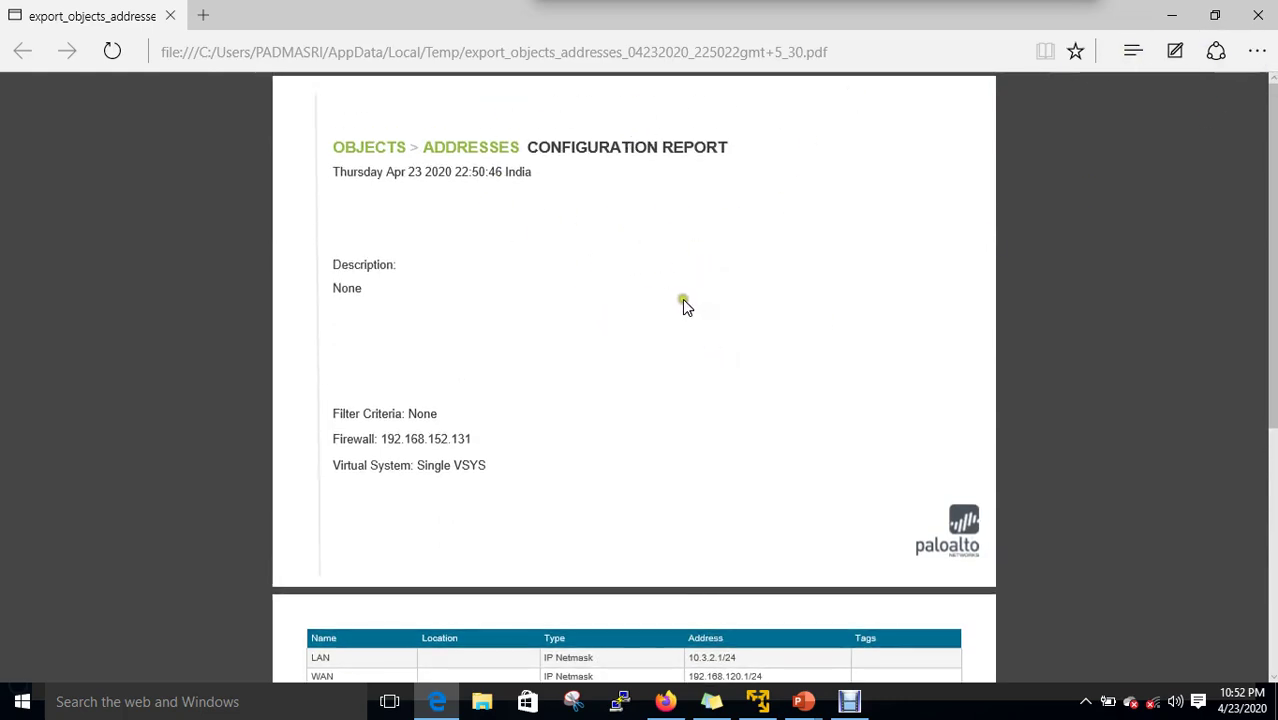
scroll(684, 308, "down", 3)
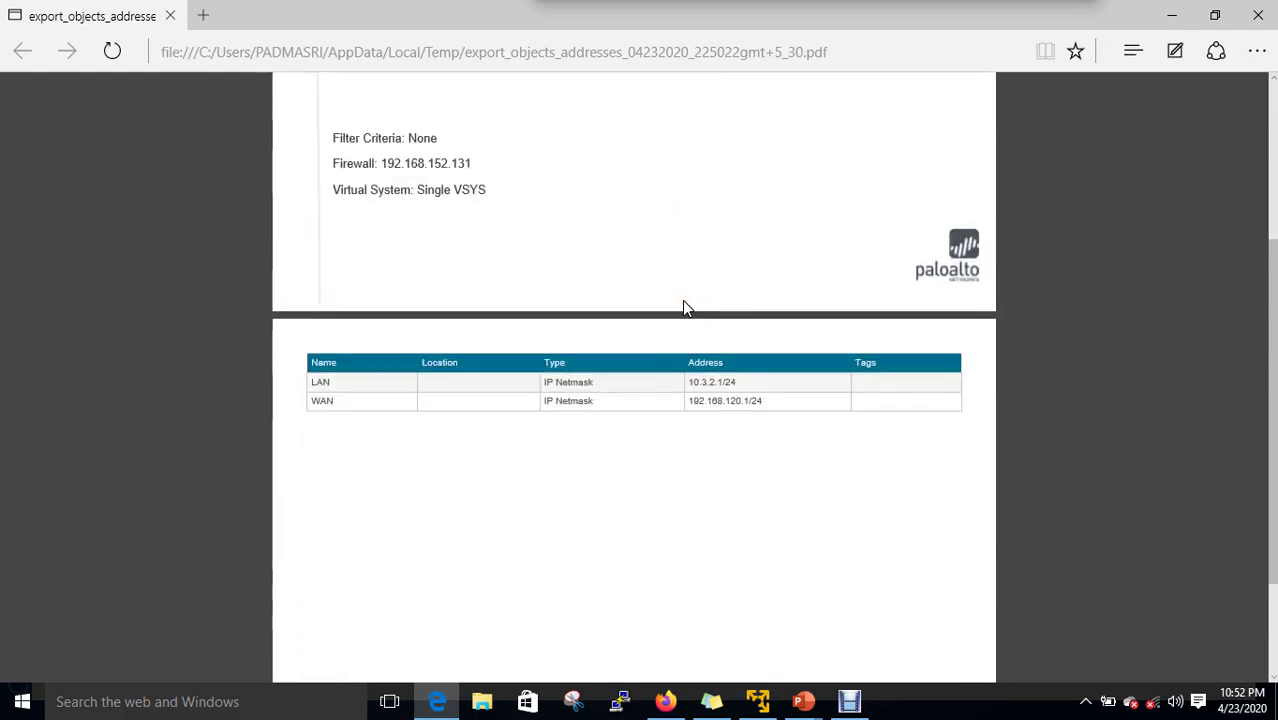
Close the PDF report, return to the firewall in Firefox and open its Ethernet interfaces list
left_click(1215, 15)
left_click(783, 58)
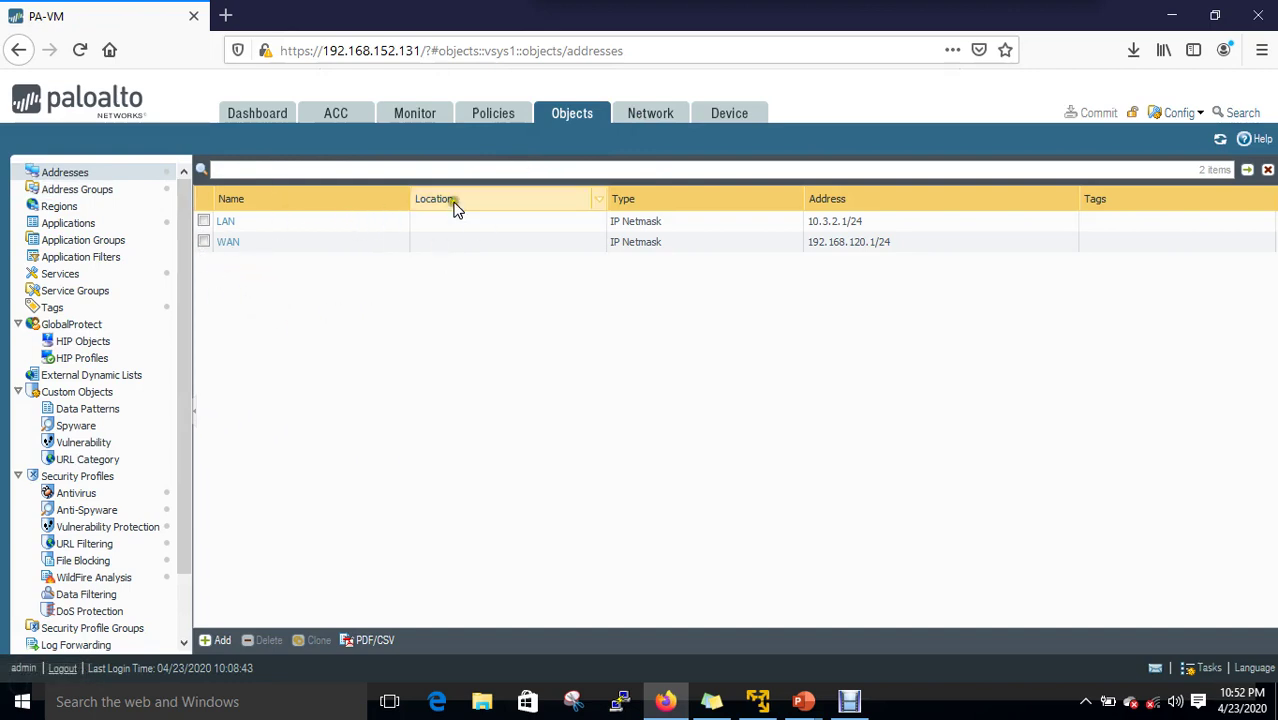
left_click(640, 116)
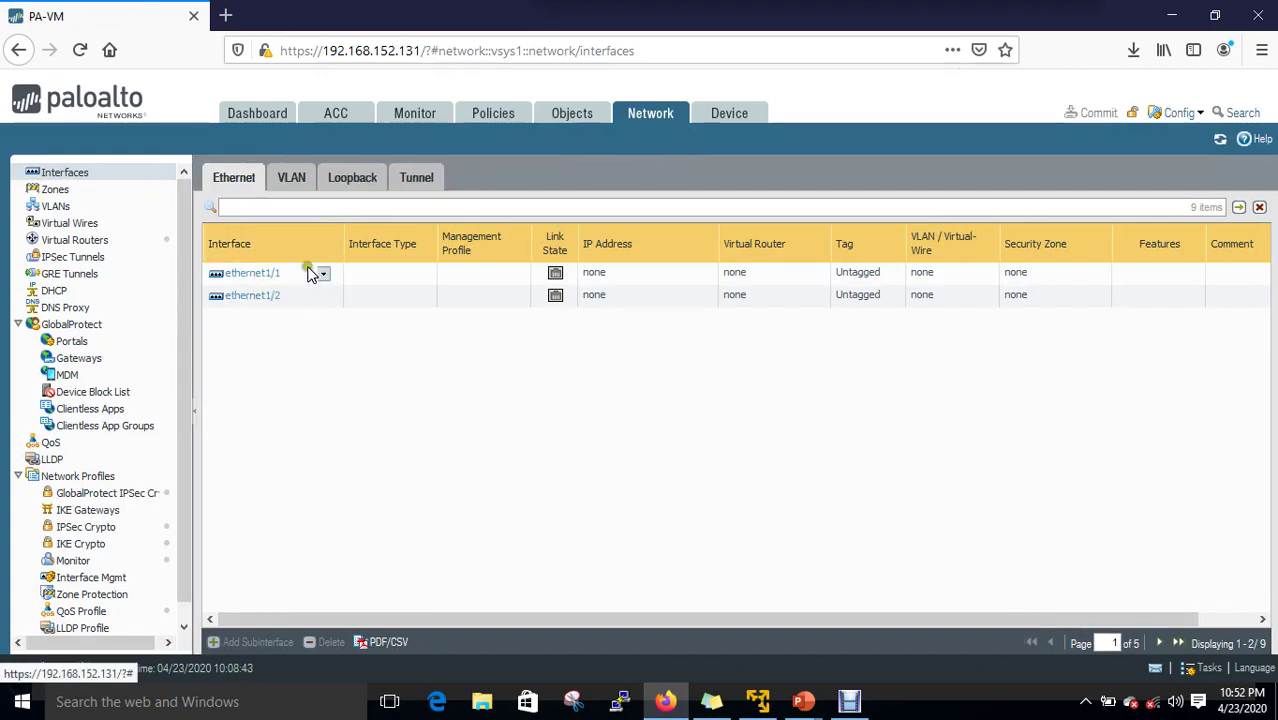
mouse_move(313, 303)
left_click(852, 703)
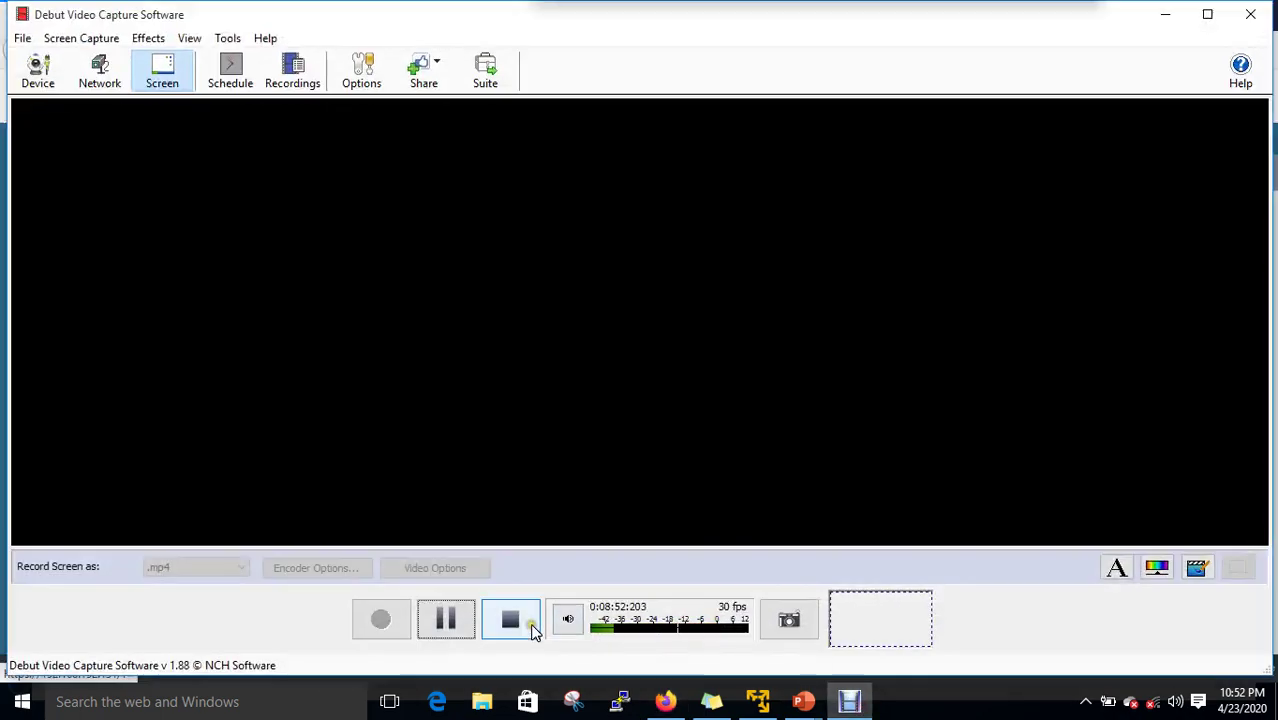